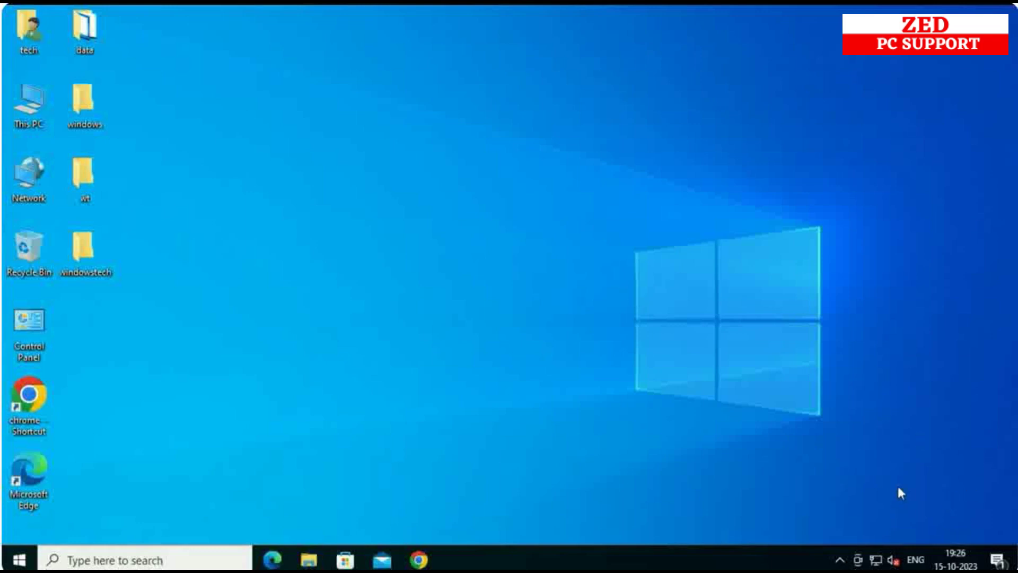
right_click(895, 558)
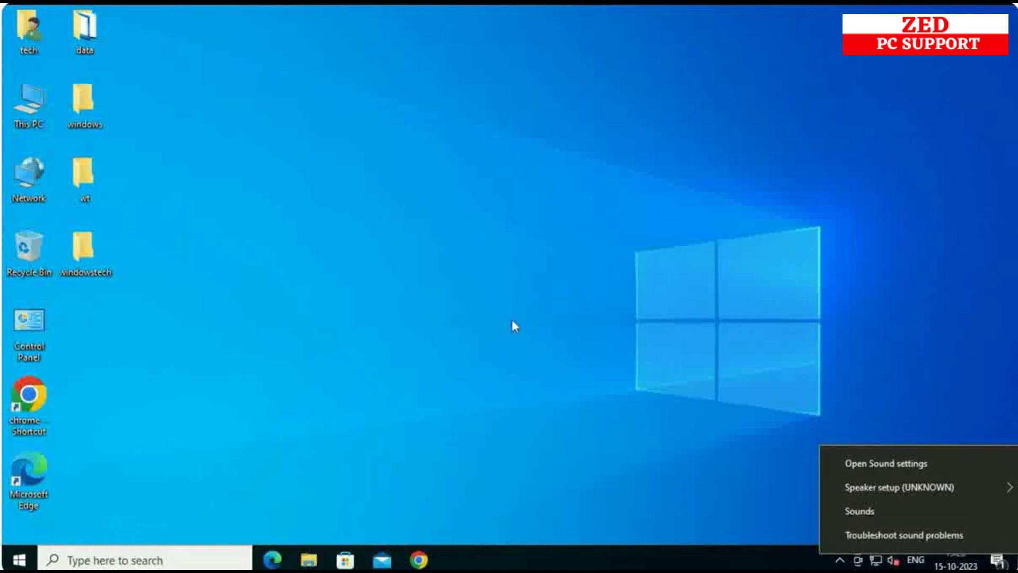
click(492, 268)
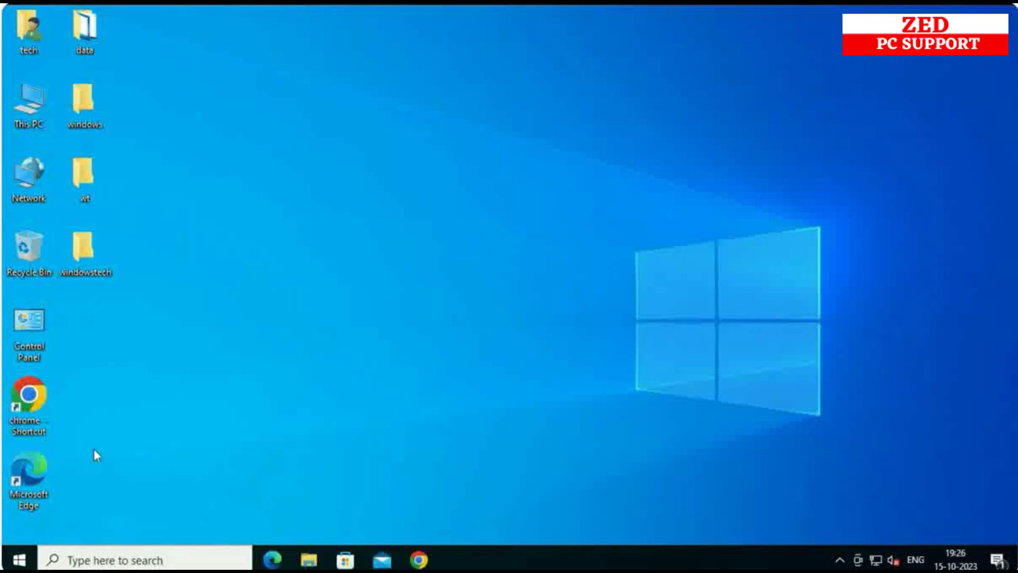
Open the Troubleshoot settings and run the Playing Audio troubleshooter from the additional troubleshooters.
click(19, 560)
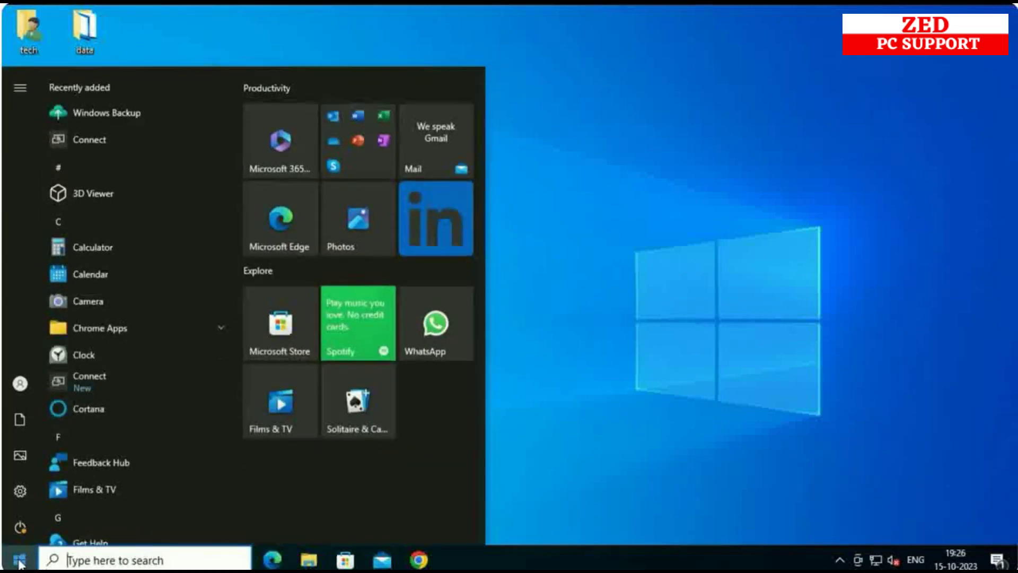
text(trou)
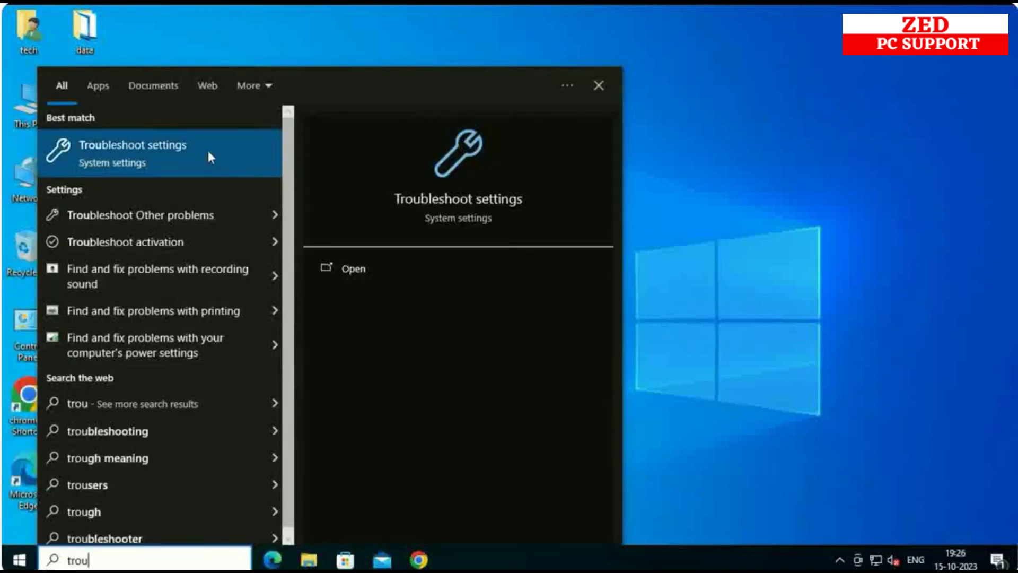
click(153, 154)
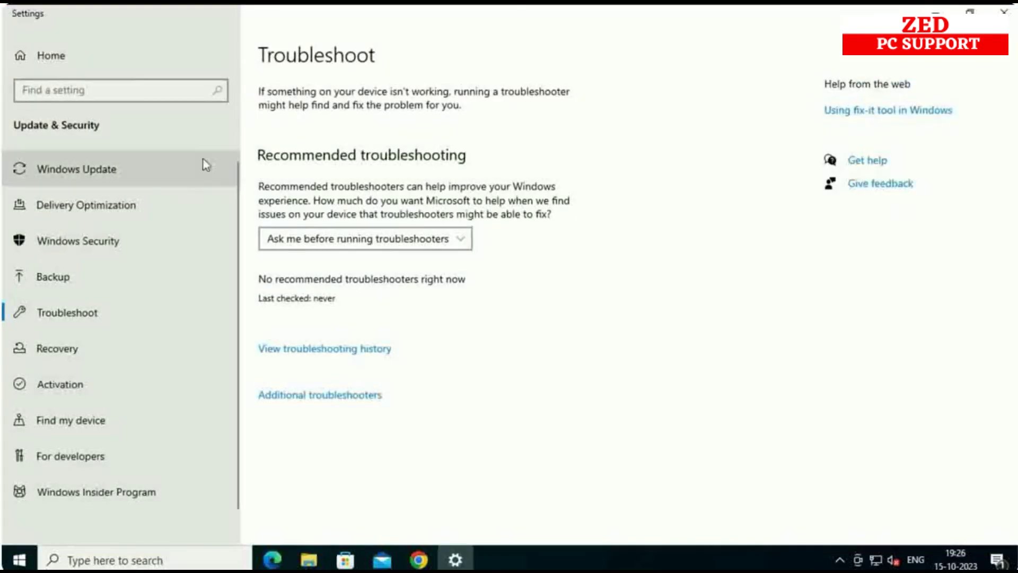
click(370, 401)
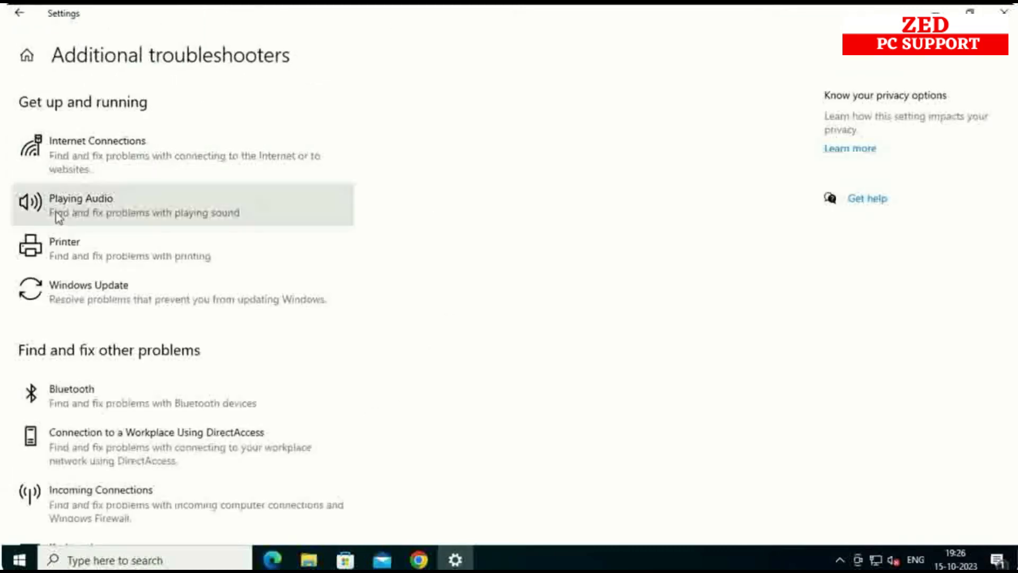
click(78, 211)
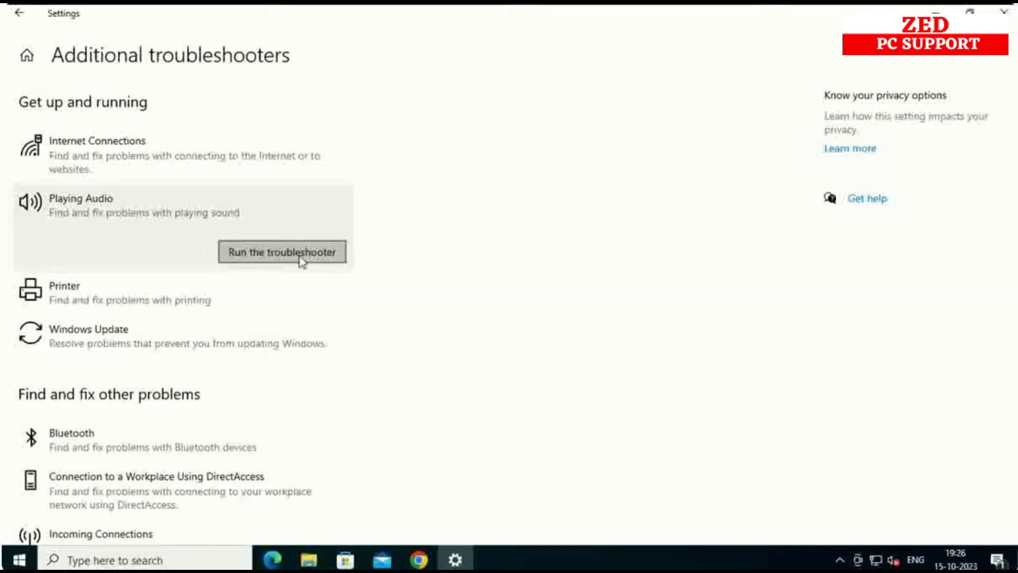
click(302, 253)
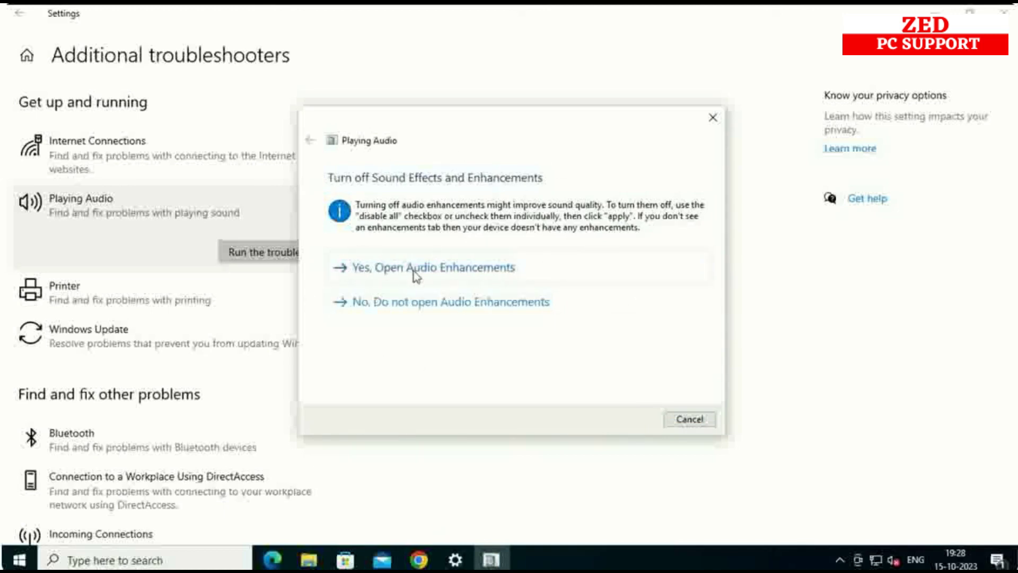
Complete the Playing Audio troubleshooter, opening Audio Enhancements without changing the speaker properties, and close it along with Settings.
click(373, 271)
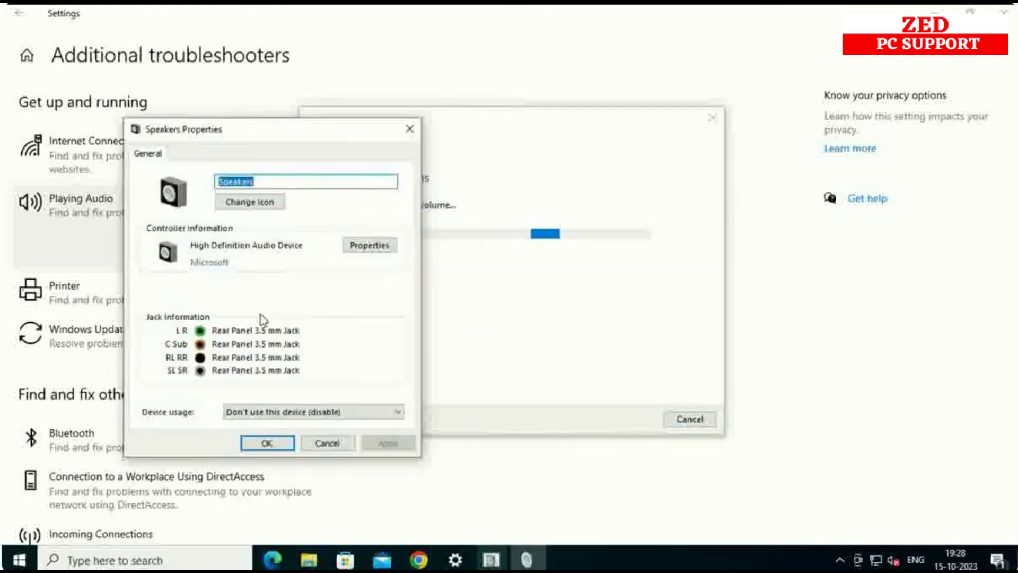
drag(251, 143, 359, 131)
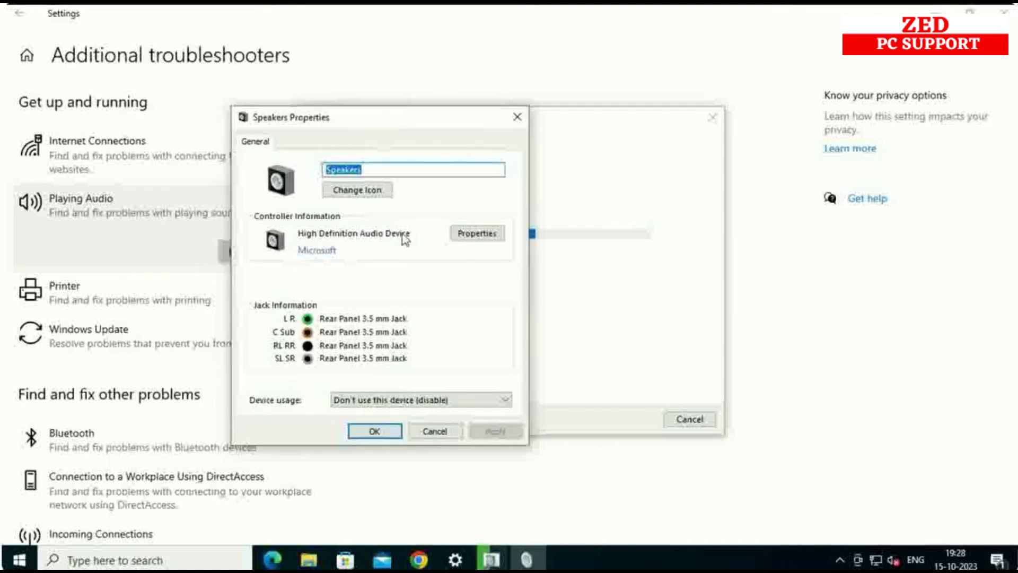
click(432, 431)
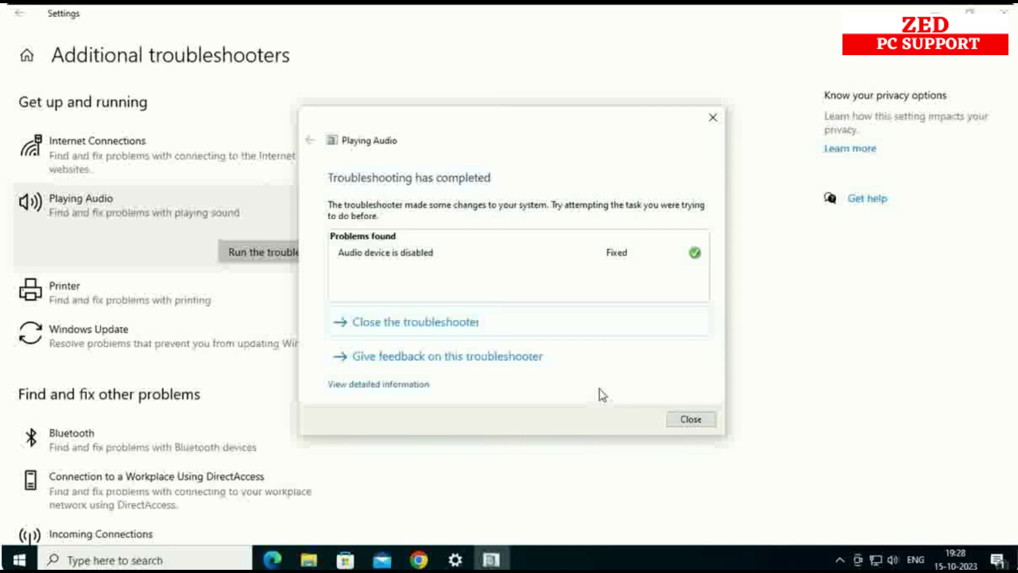
click(692, 420)
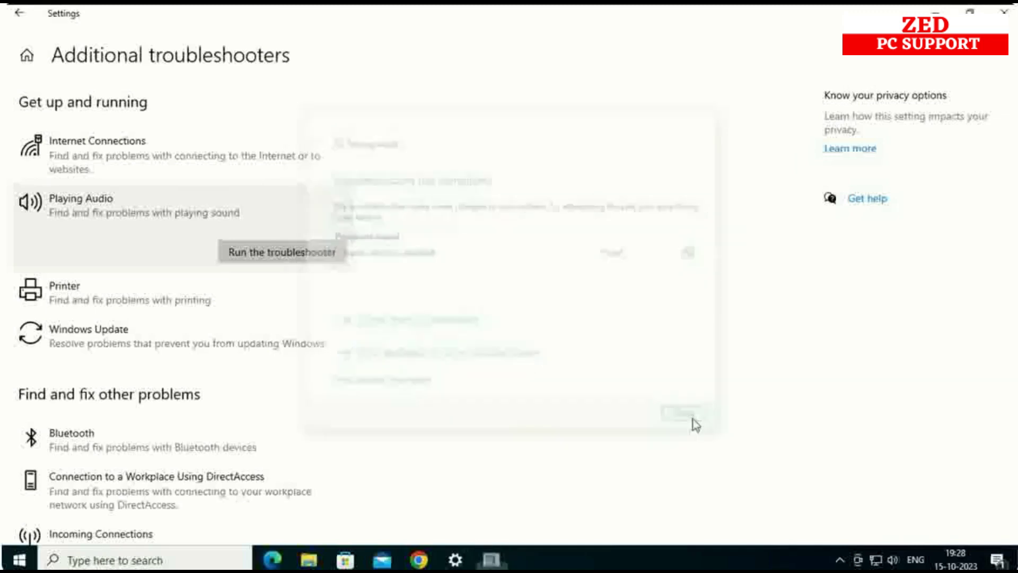
click(1004, 12)
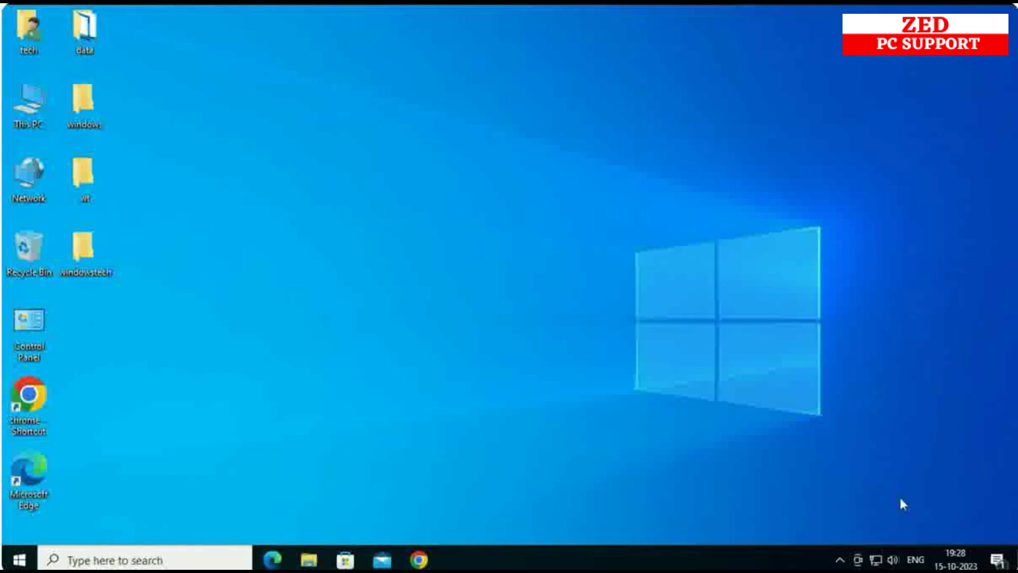
View the Windows sound scheme settings through the taskbar speaker's Sounds option and close them without changes.
right_click(896, 561)
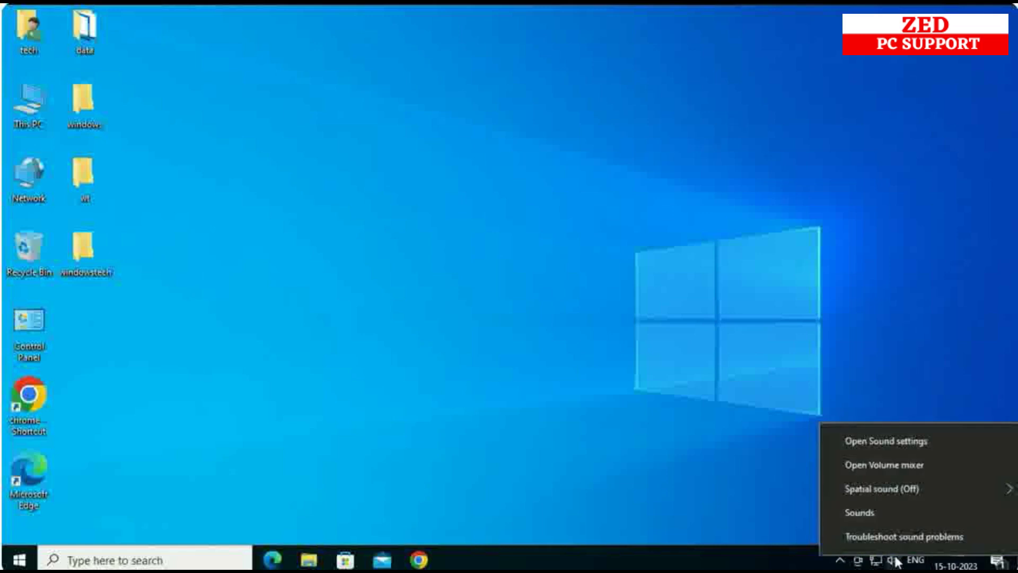
click(887, 510)
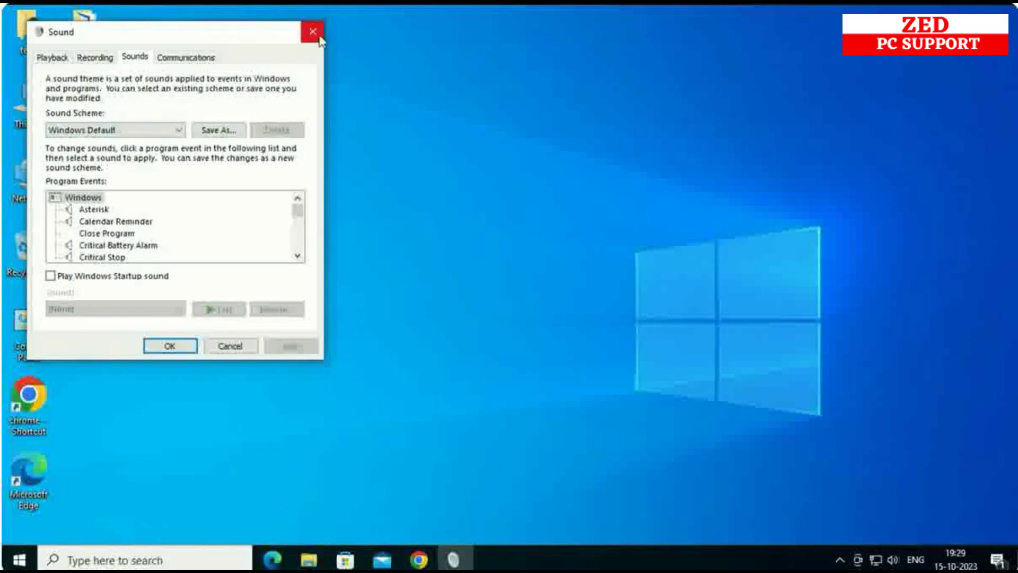
click(321, 37)
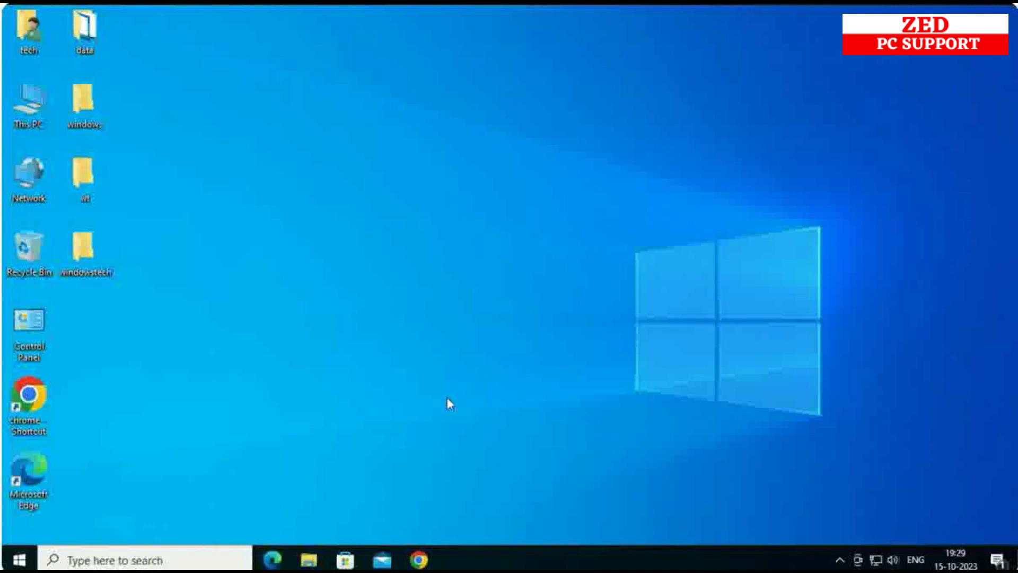
Open Control Panel and display all its items as small icons.
click(18, 561)
text(cont)
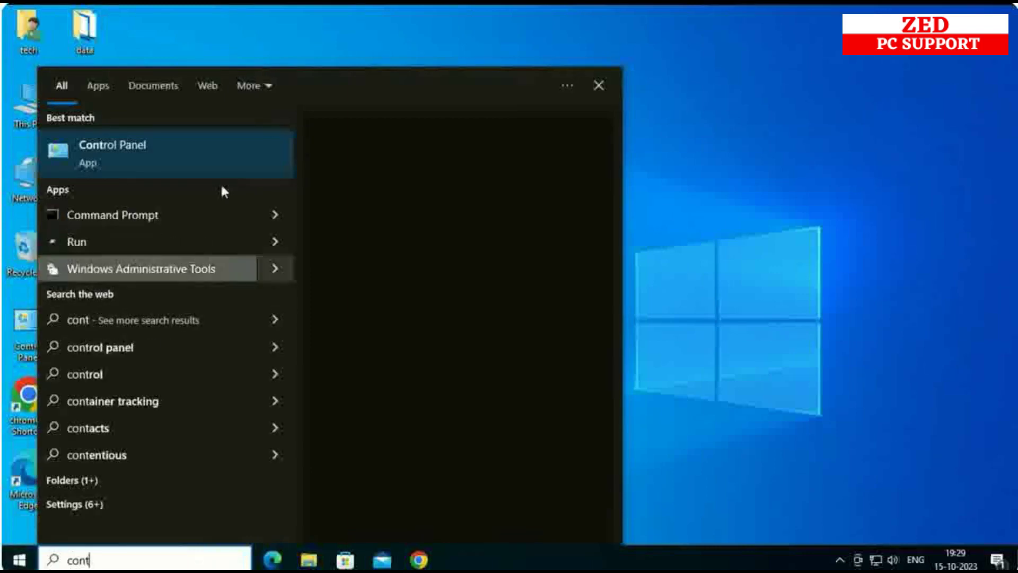
click(177, 144)
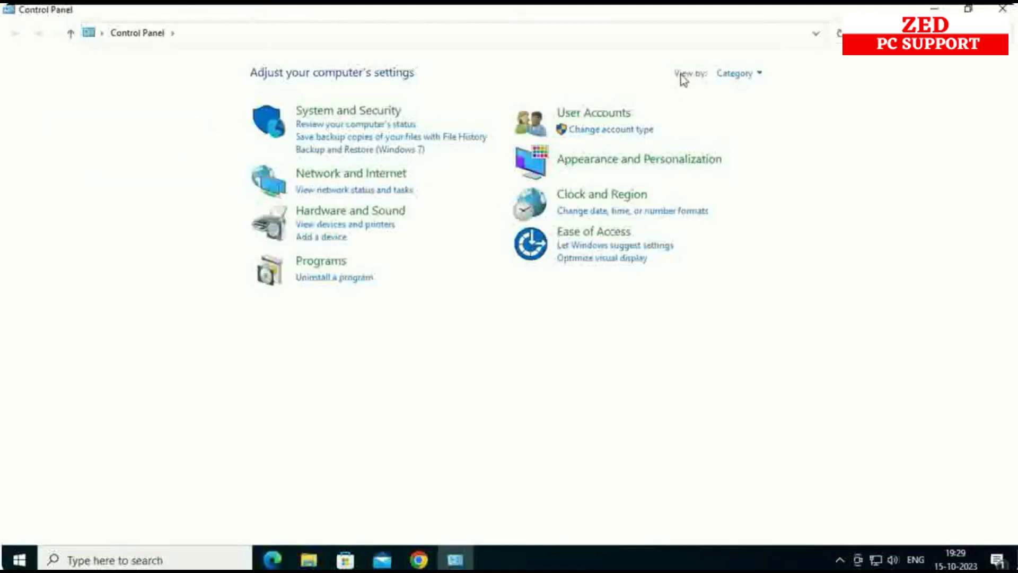
click(755, 78)
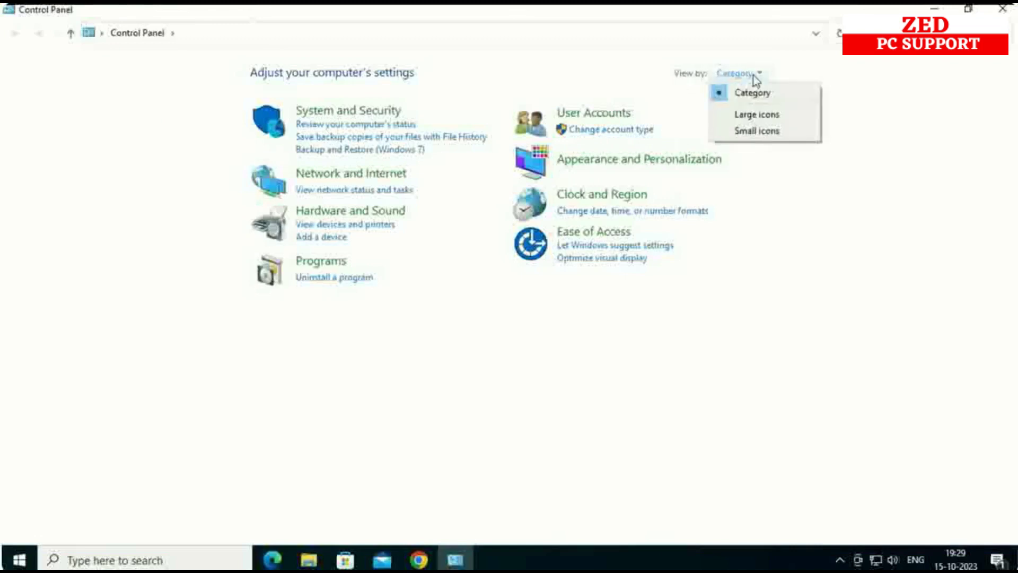
click(764, 131)
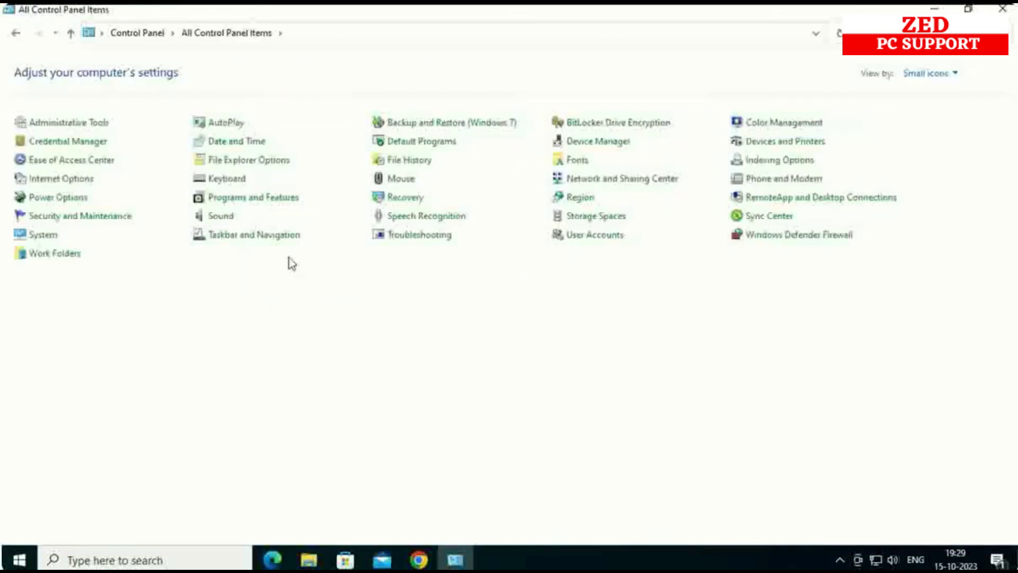
Open the Sound settings and disable the Speakers playback device.
click(221, 219)
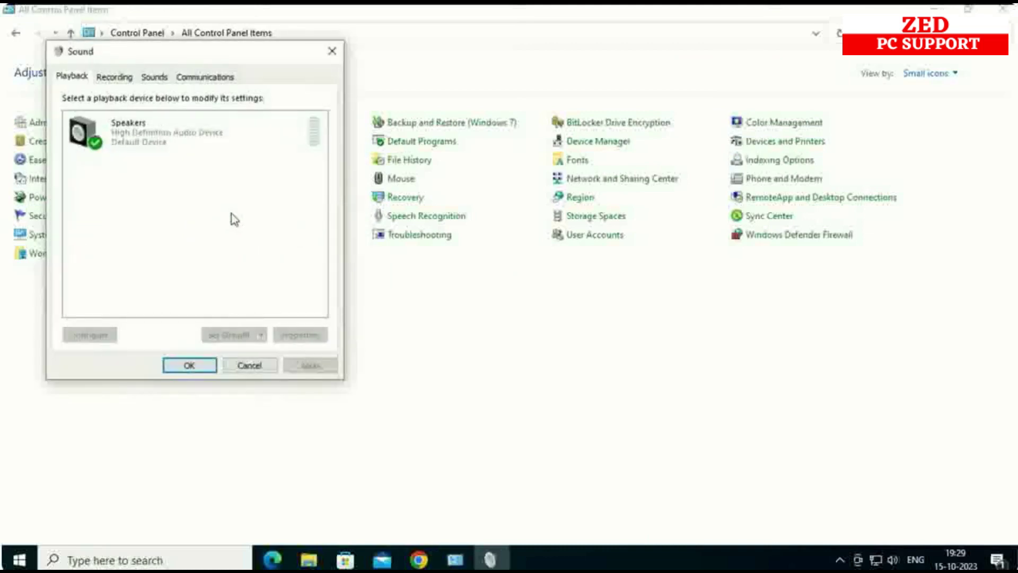
drag(254, 58, 478, 71)
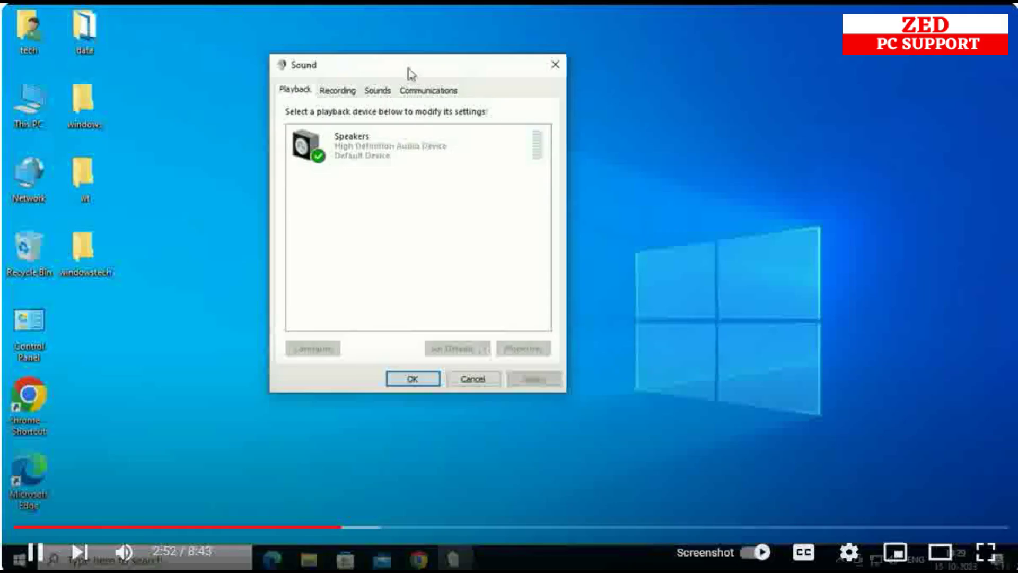
drag(409, 73, 542, 77)
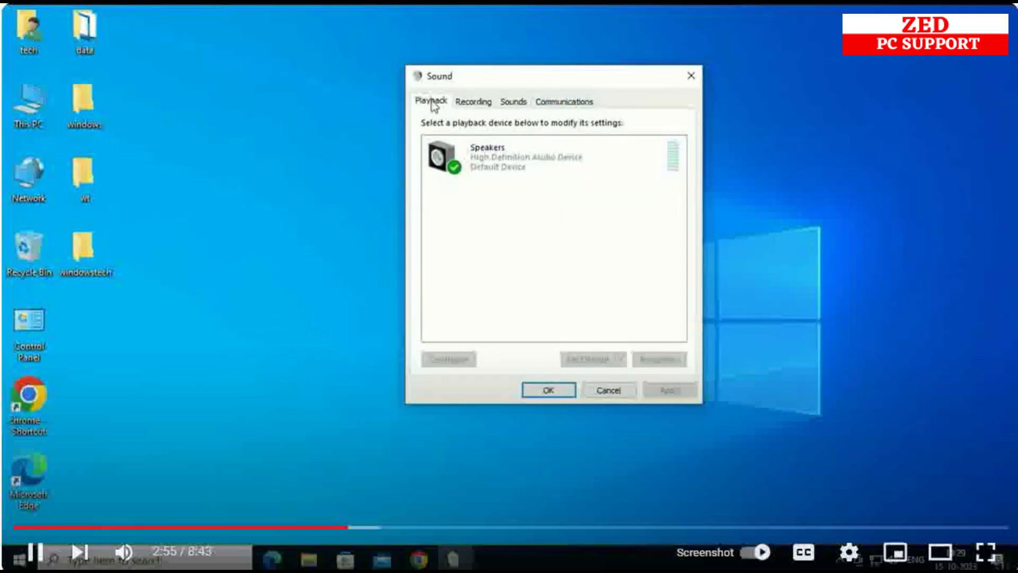
click(520, 162)
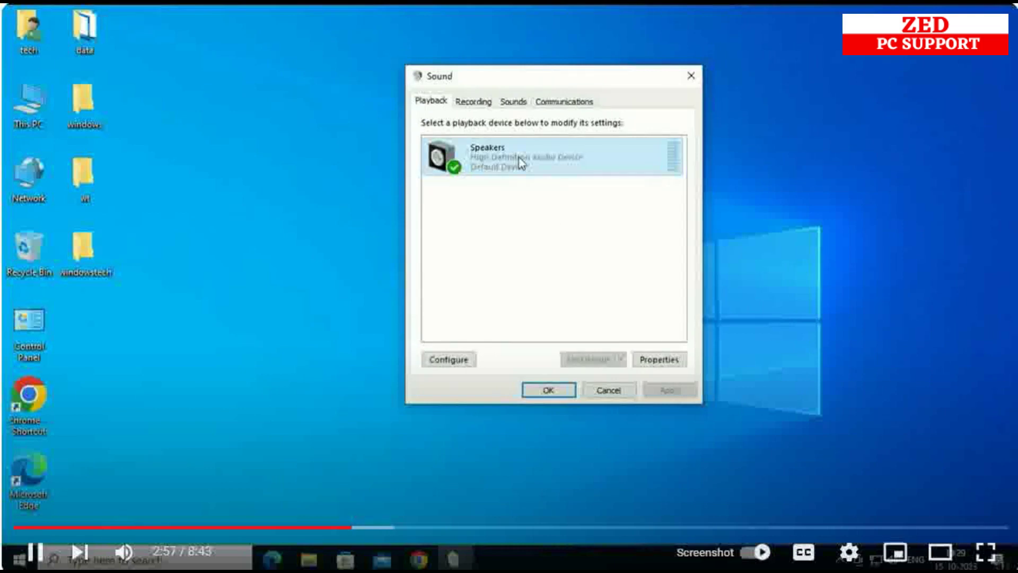
click(423, 106)
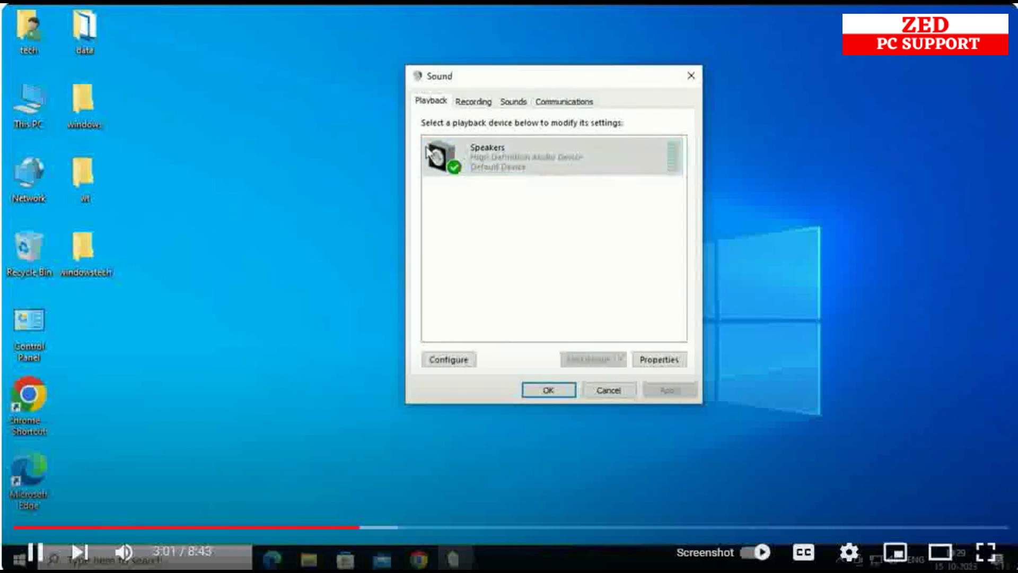
click(530, 165)
right_click(524, 155)
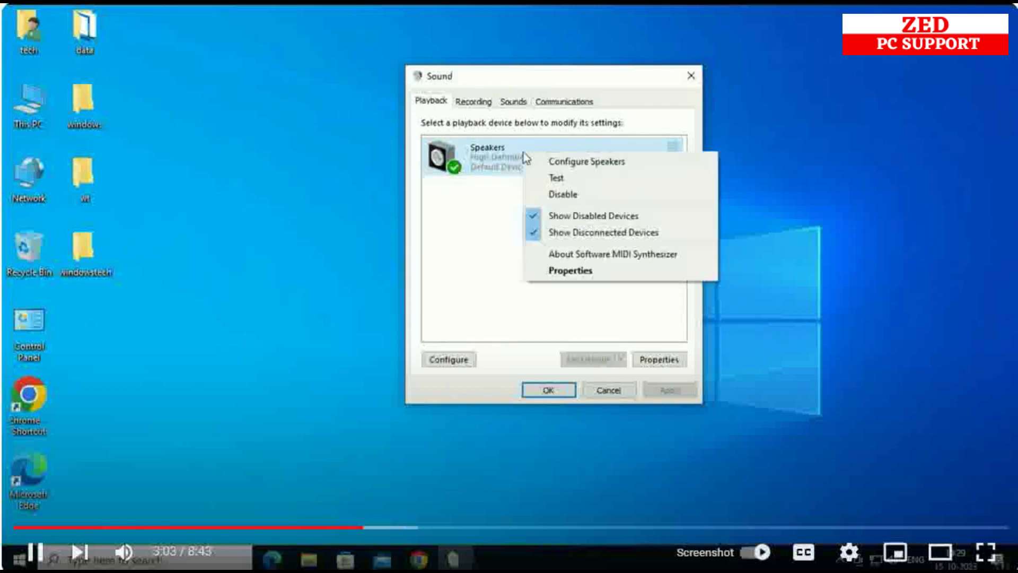
click(561, 196)
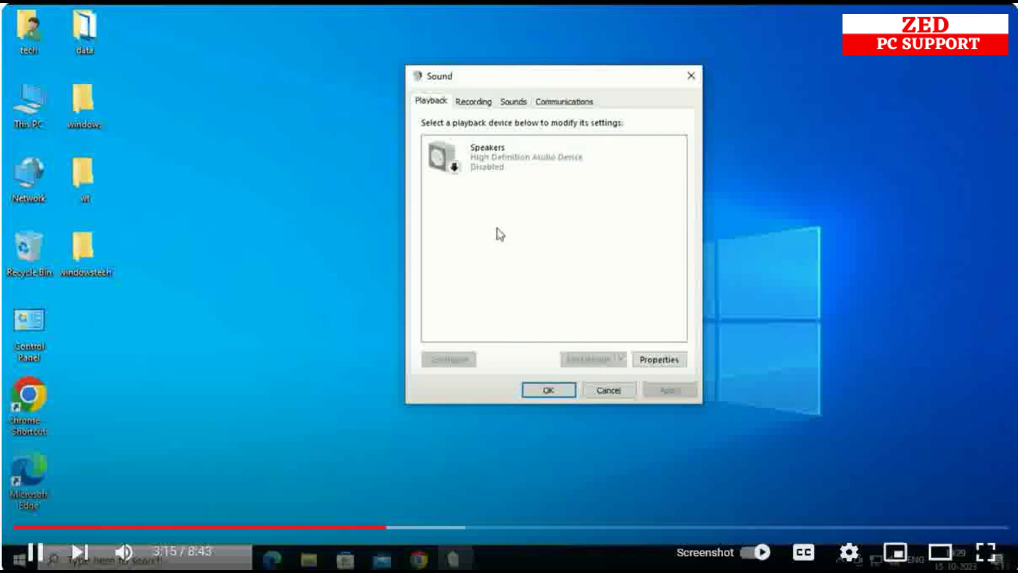
Enable the disabled Speakers playback device again.
click(467, 159)
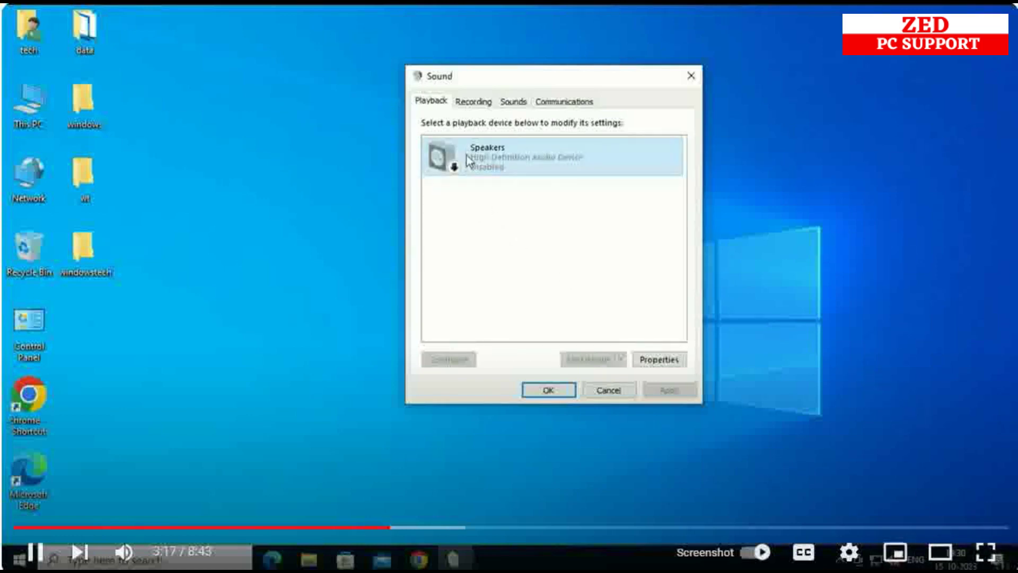
right_click(481, 153)
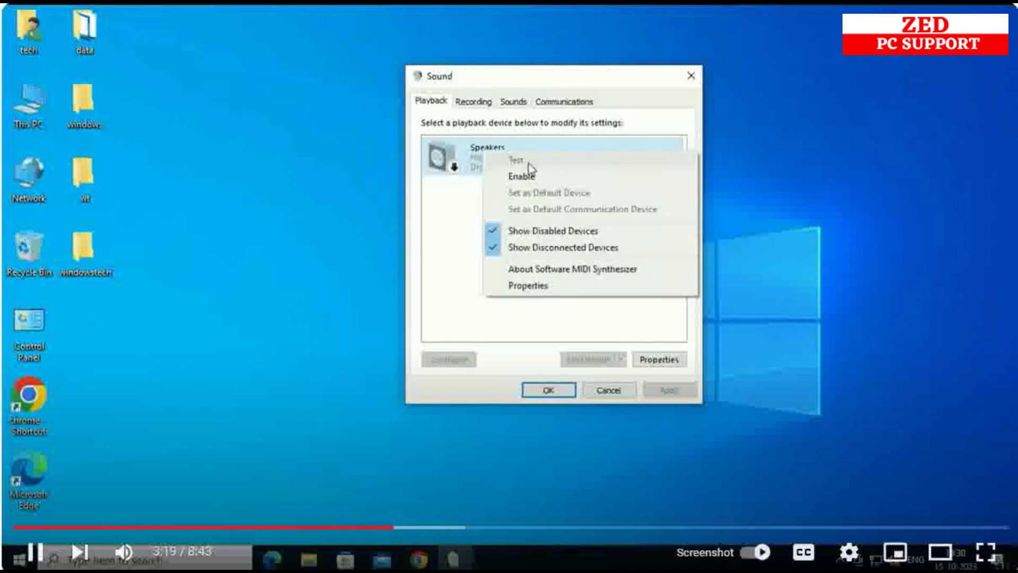
click(526, 176)
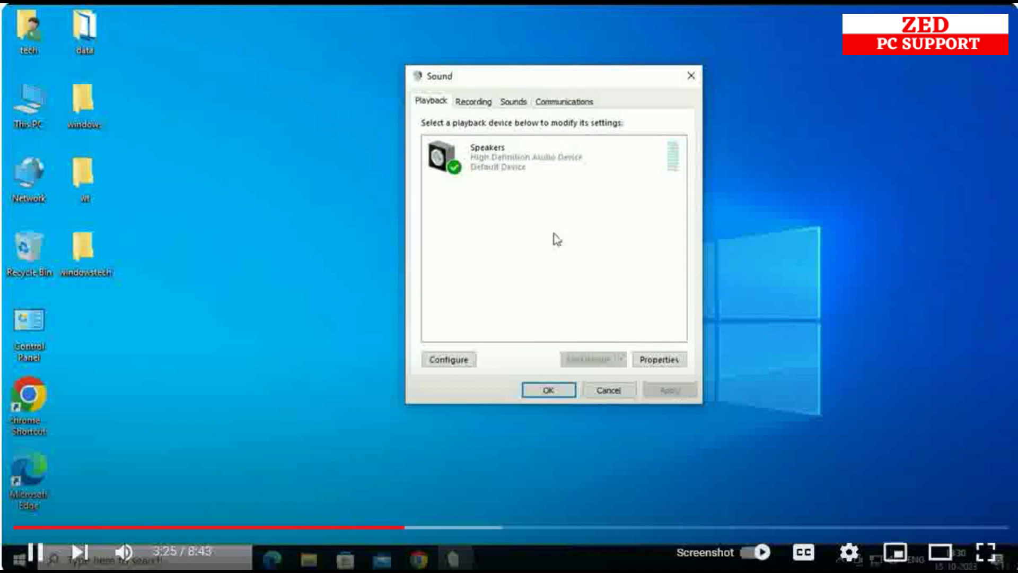
Open the properties of the Speakers playback device and set its volume level to 49.
click(487, 159)
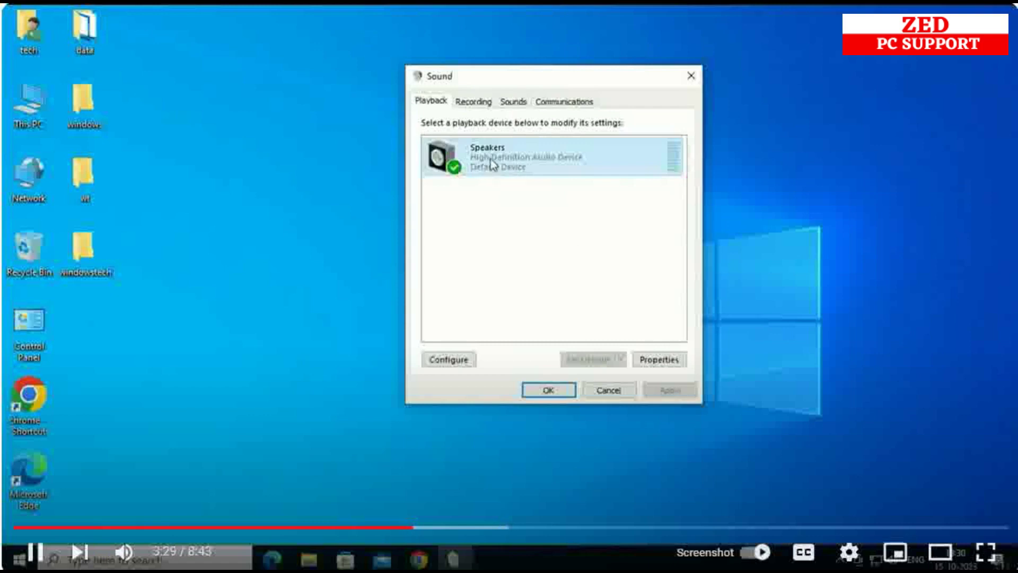
click(666, 362)
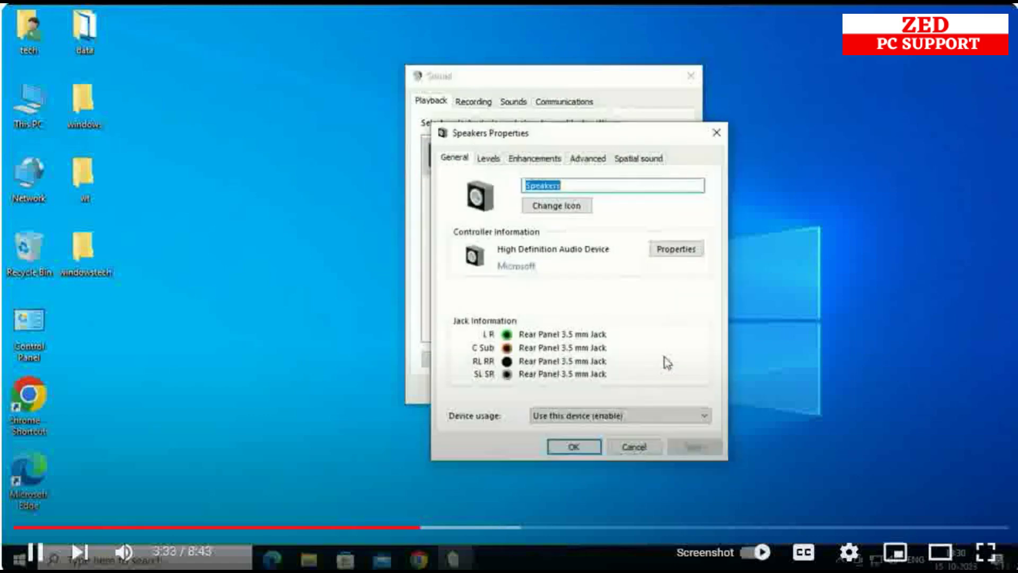
drag(526, 144, 487, 95)
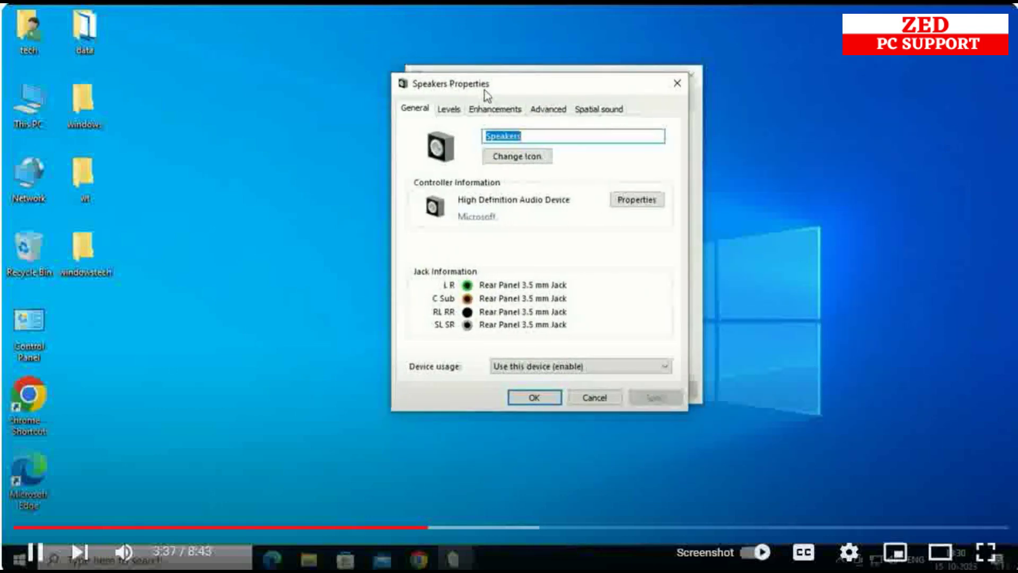
click(450, 110)
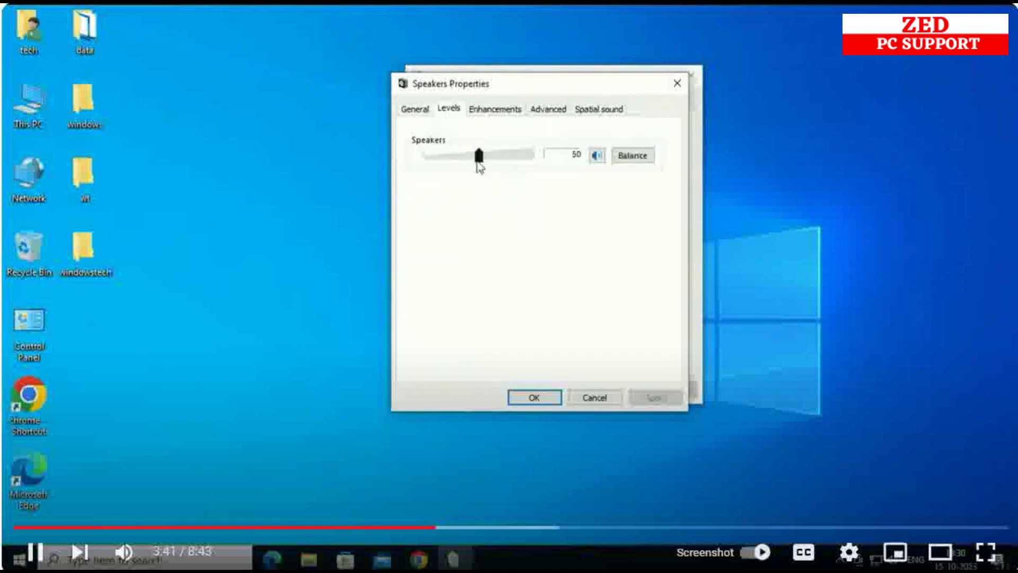
mouse_move(479, 161)
mouse_down()
mouse_move(431, 164)
mouse_move(521, 162)
mouse_move(479, 162)
mouse_up()
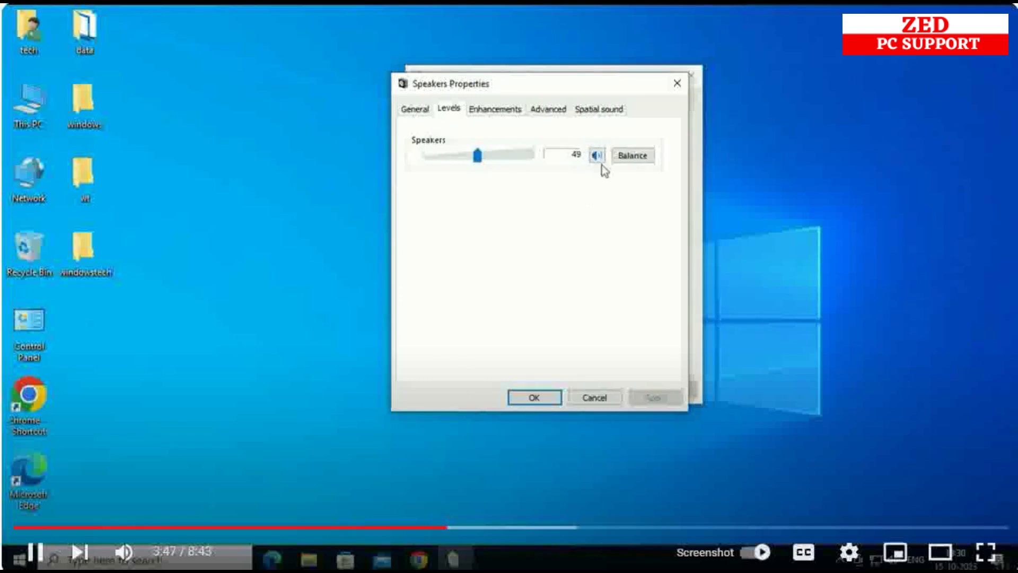
Mute and unmute the Speakers device, and lower its volume level slightly to about 46.
click(597, 158)
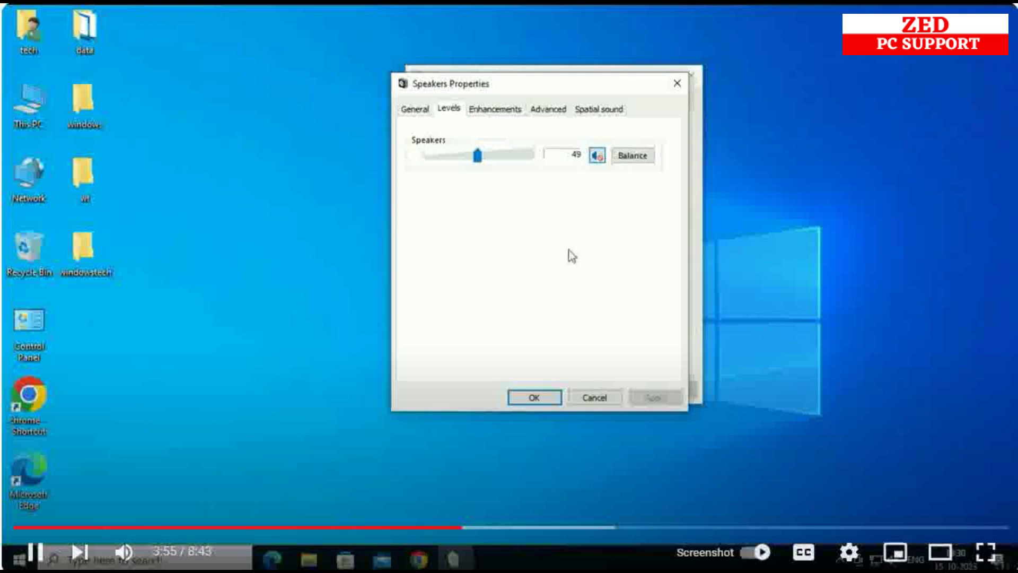
click(597, 156)
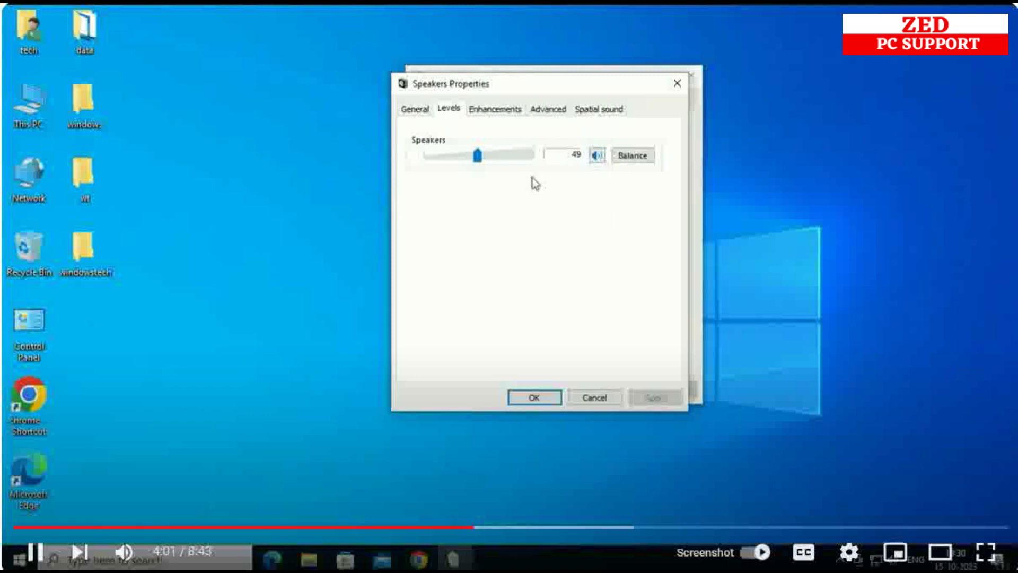
mouse_move(478, 165)
mouse_down()
mouse_move(513, 160)
mouse_move(474, 167)
mouse_up()
Restore the default enhancements and the default advanced format settings of the Speakers device.
click(504, 112)
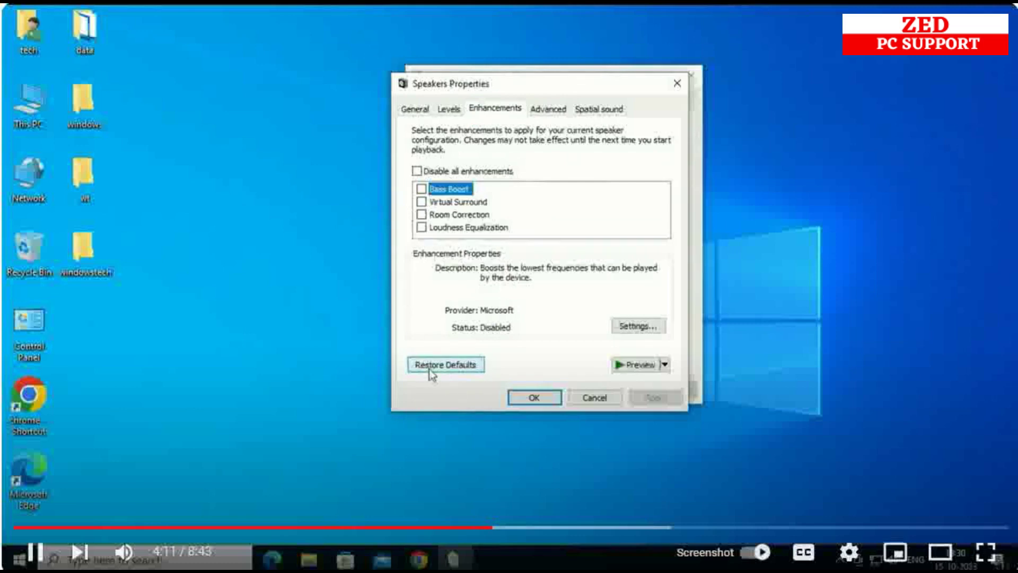
click(444, 369)
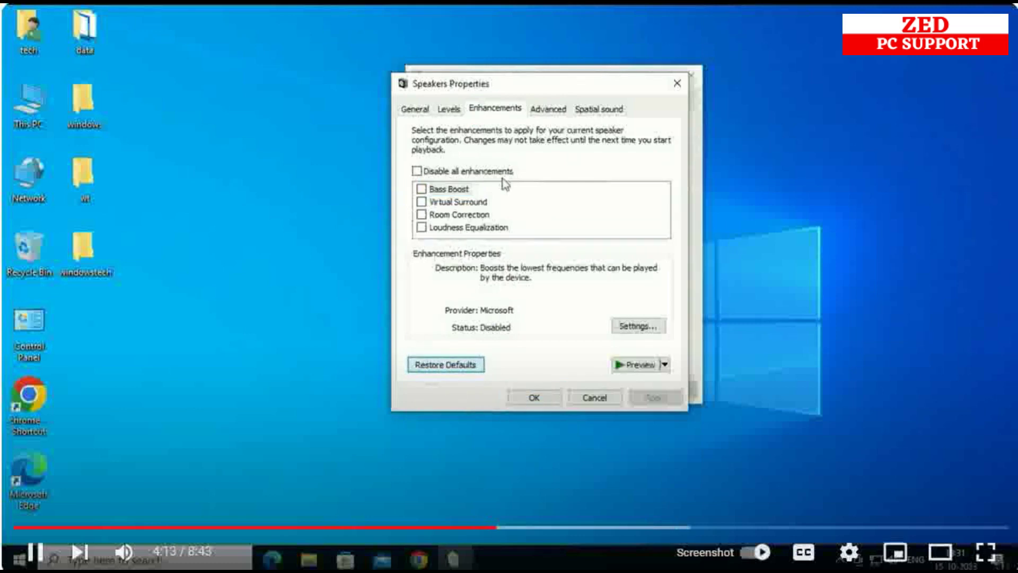
click(550, 110)
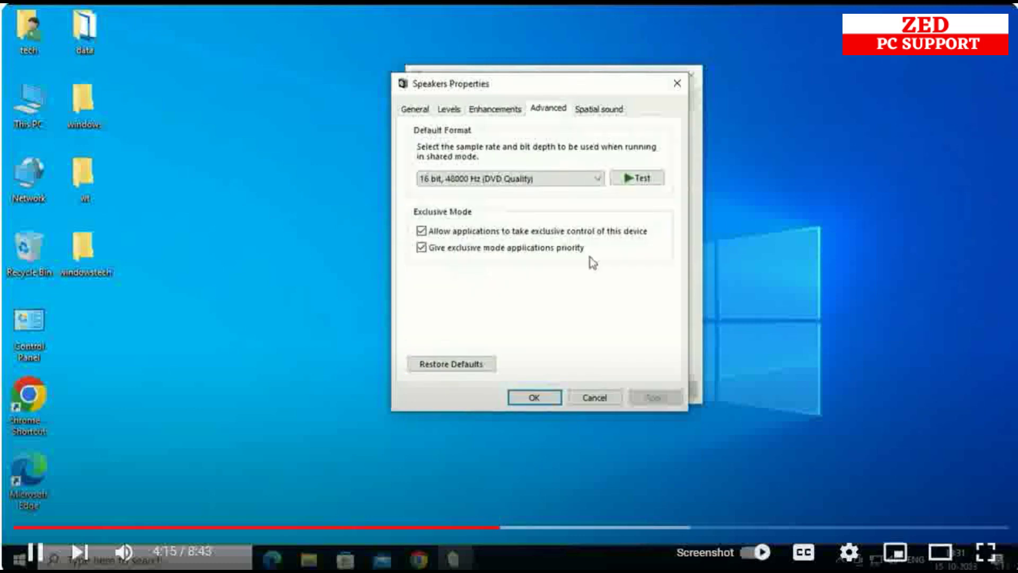
click(428, 364)
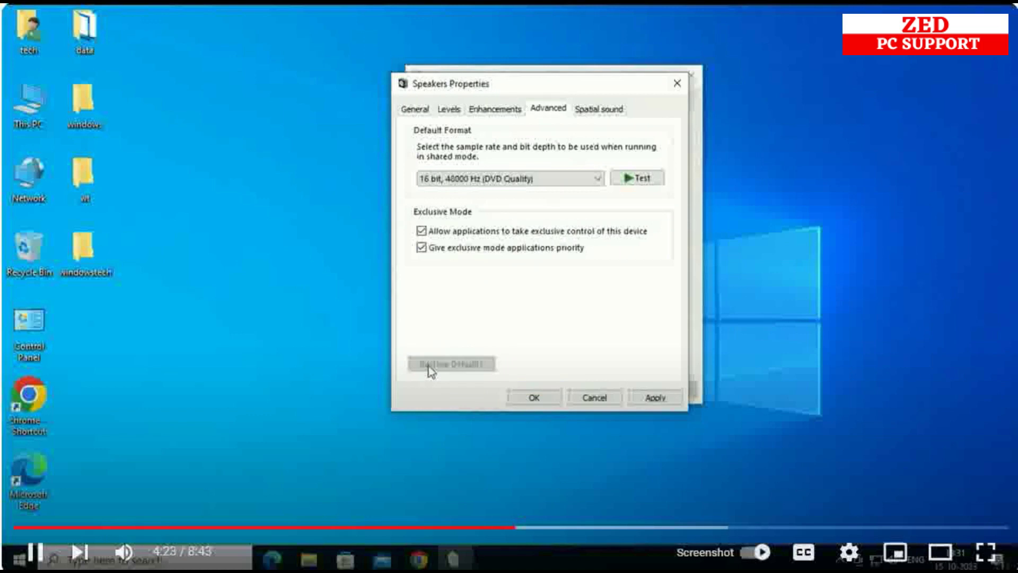
Restore the default spatial sound settings, apply the changes and close the Speakers properties and Sound settings.
click(604, 109)
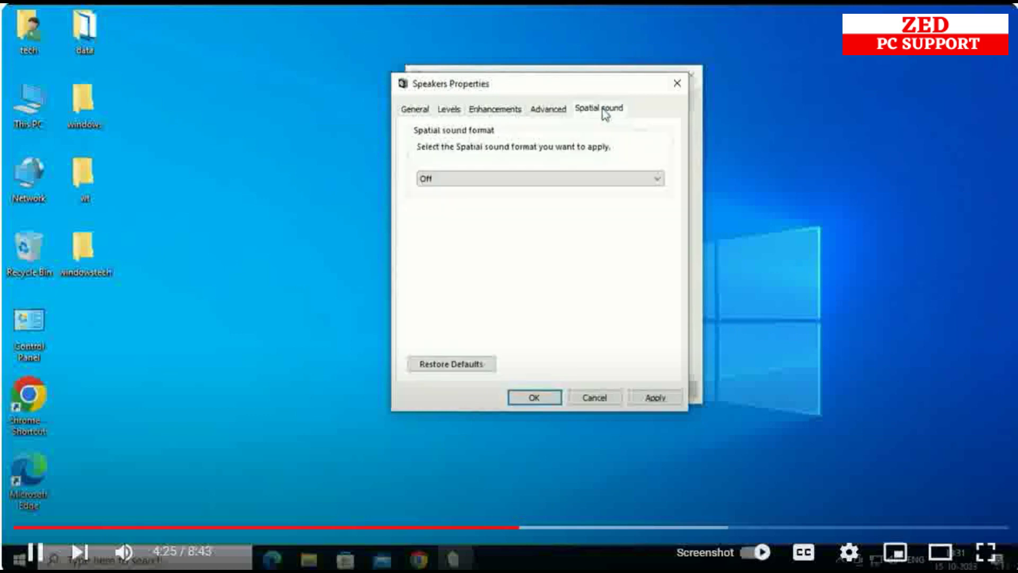
click(450, 366)
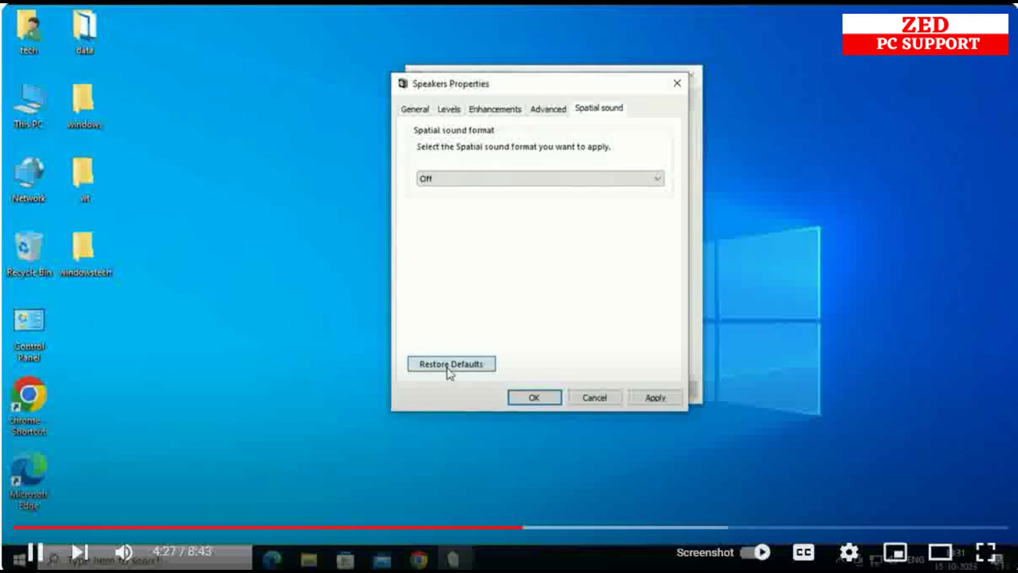
click(653, 397)
click(524, 398)
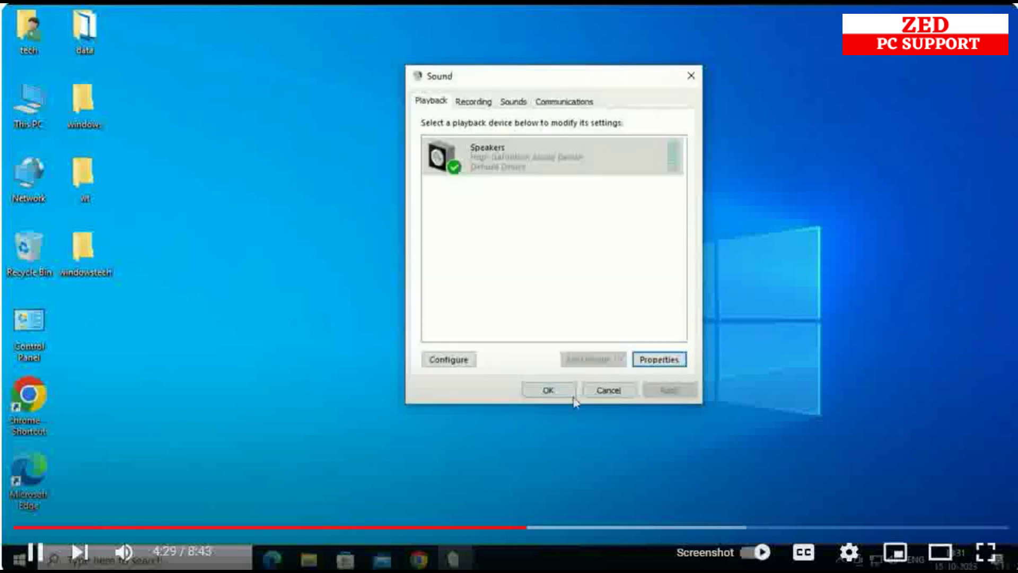
click(548, 391)
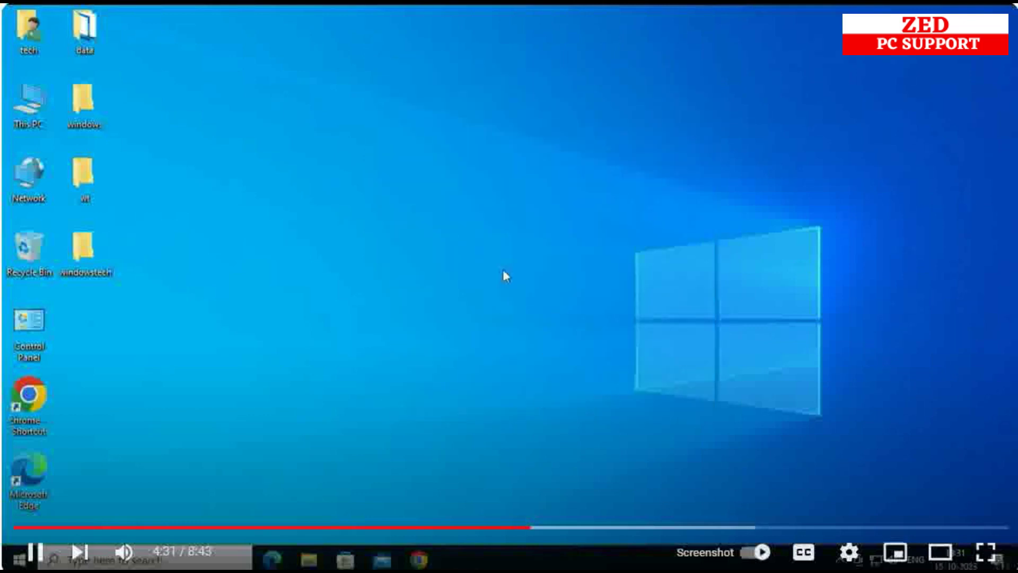
Raise the system volume of the Speakers (High Definition Audio Device) to nearly the maximum.
click(897, 561)
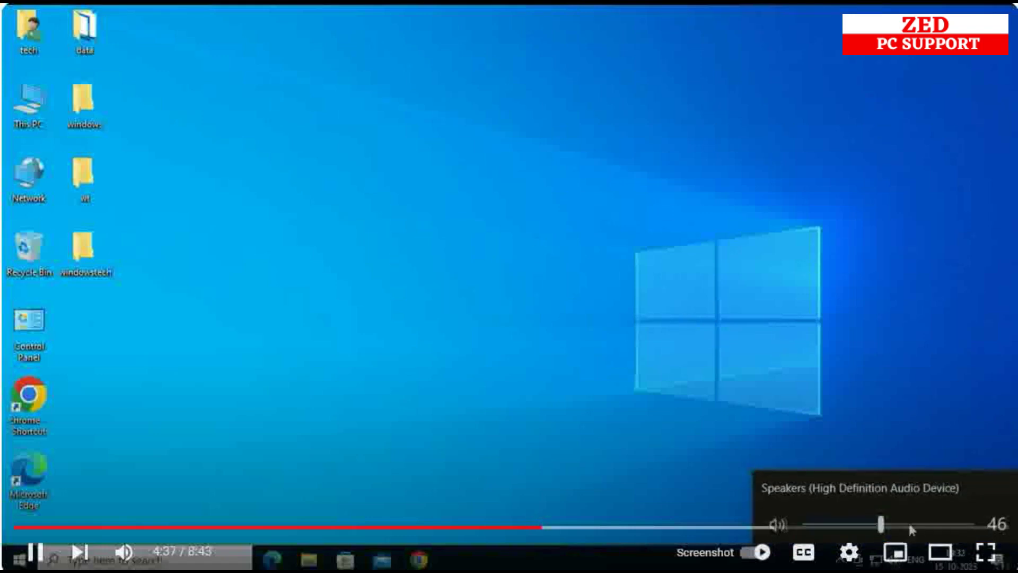
click(928, 525)
click(966, 525)
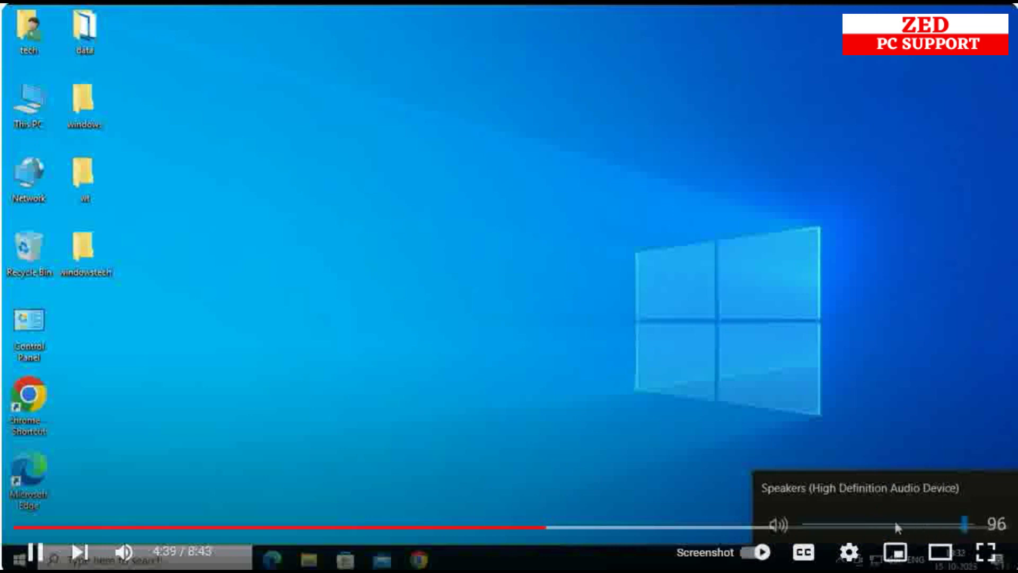
click(896, 525)
click(944, 525)
click(968, 524)
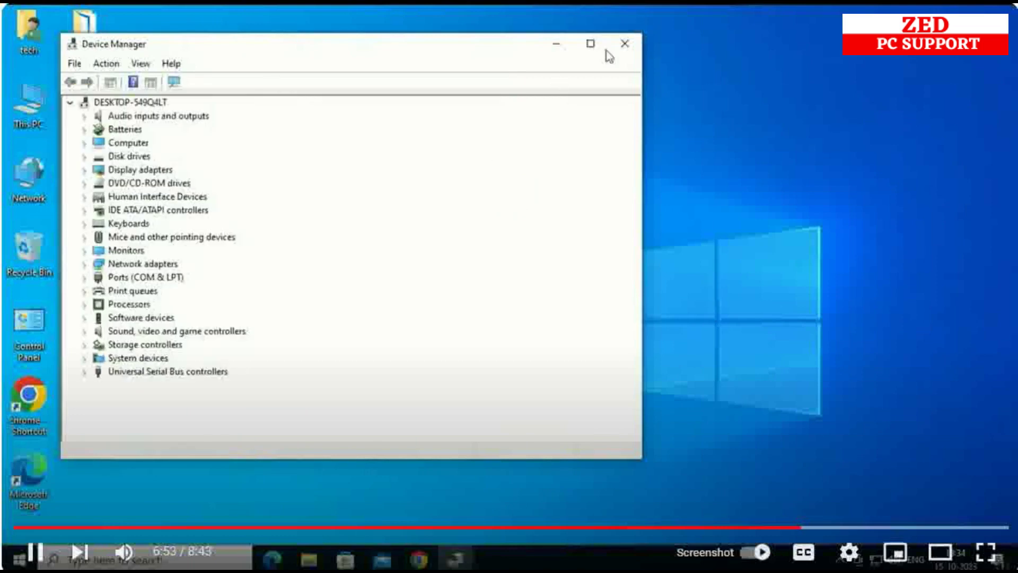
In Device Manager, search automatically for an updated driver for the High Definition Audio Device under Sound, video and game controllers.
click(590, 44)
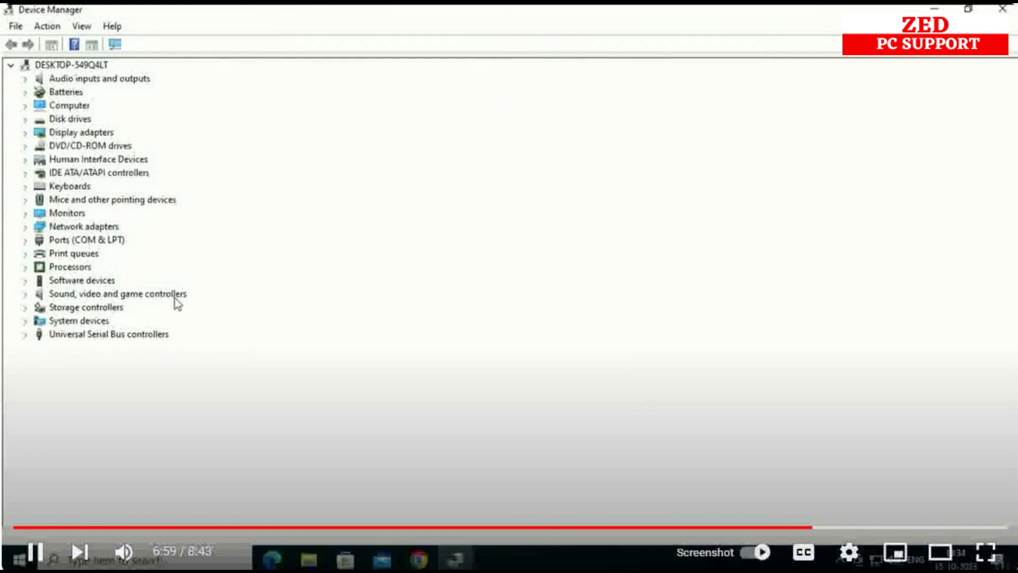
click(59, 297)
click(25, 294)
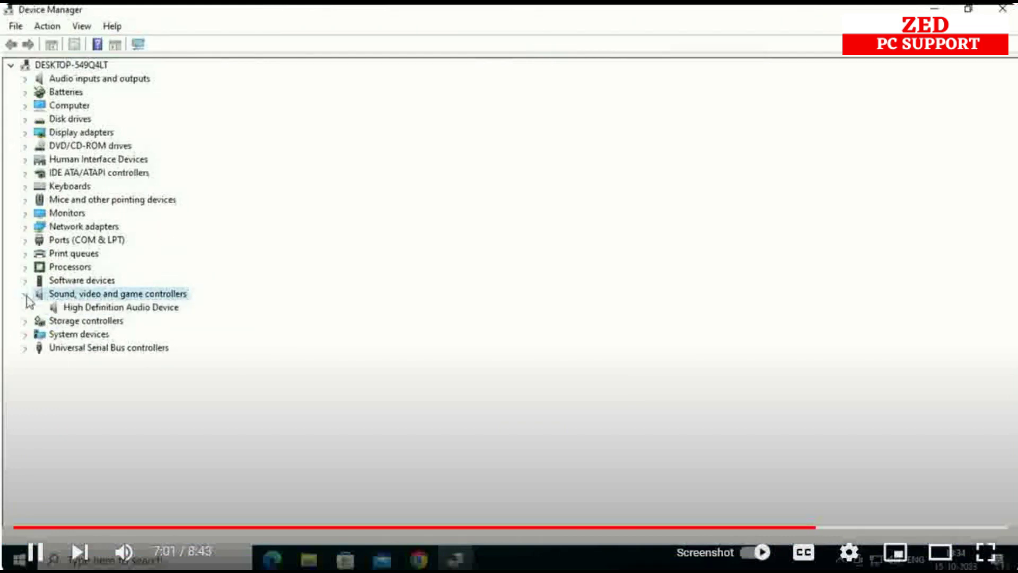
click(124, 310)
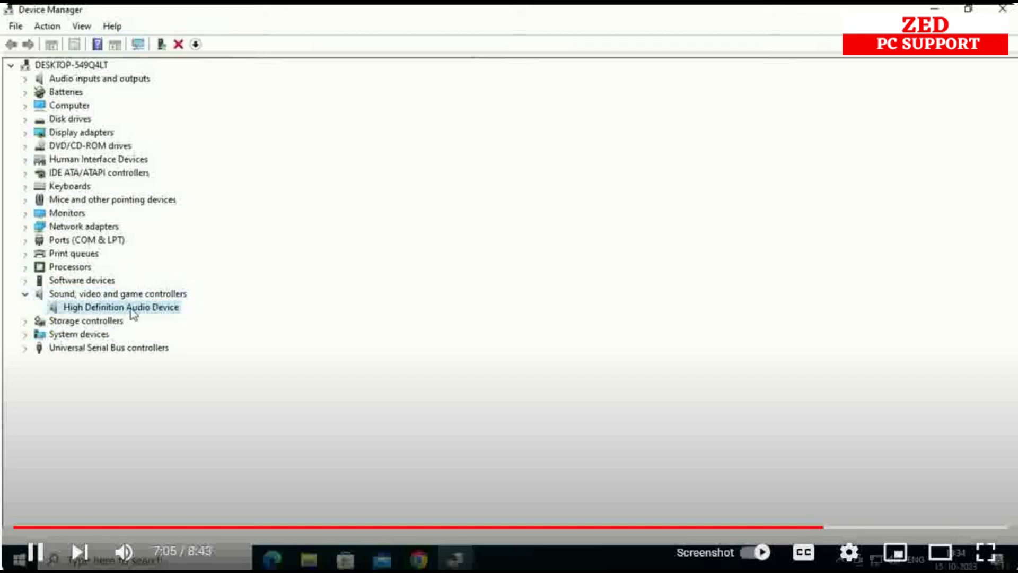
right_click(159, 310)
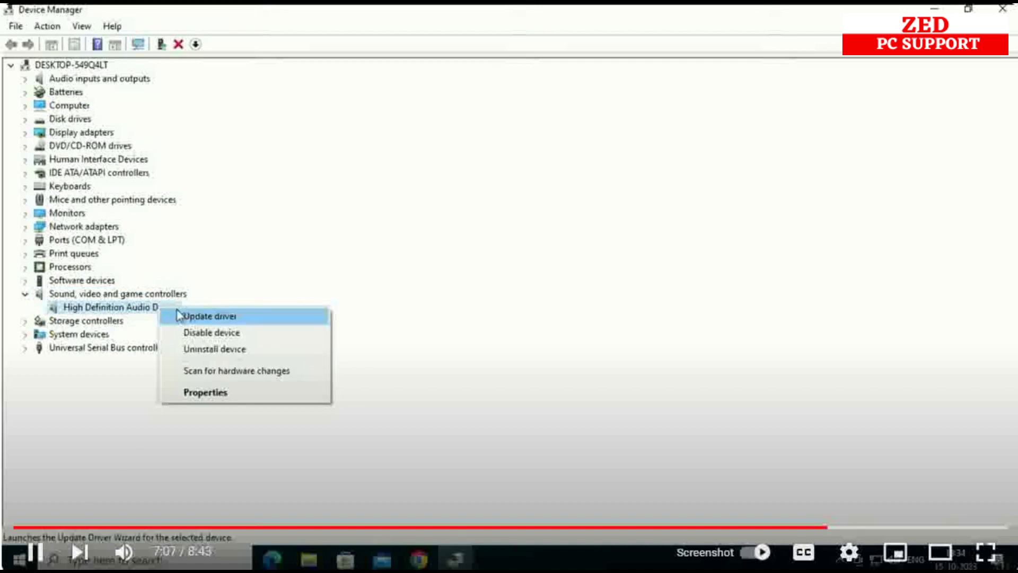
click(188, 317)
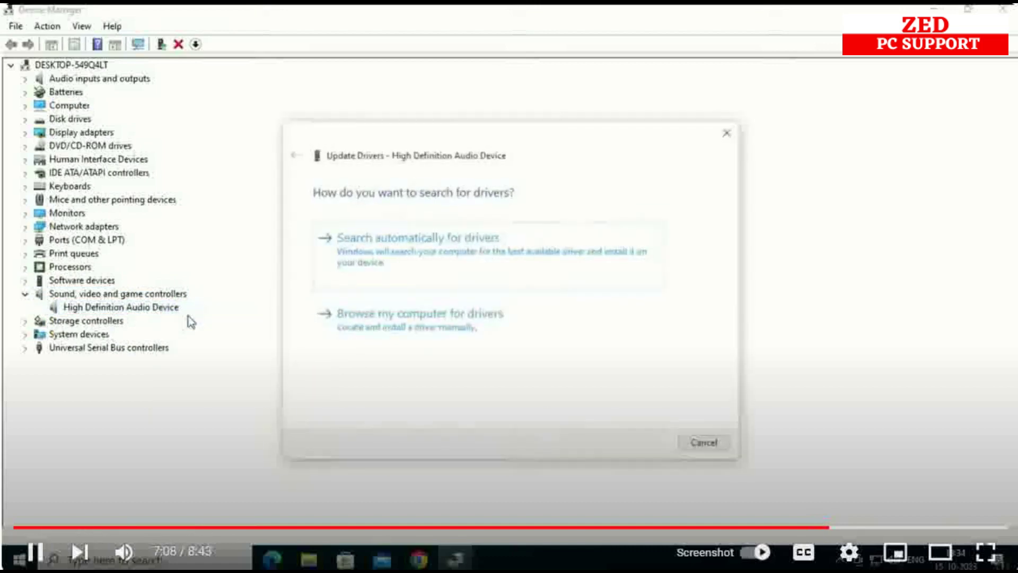
click(385, 269)
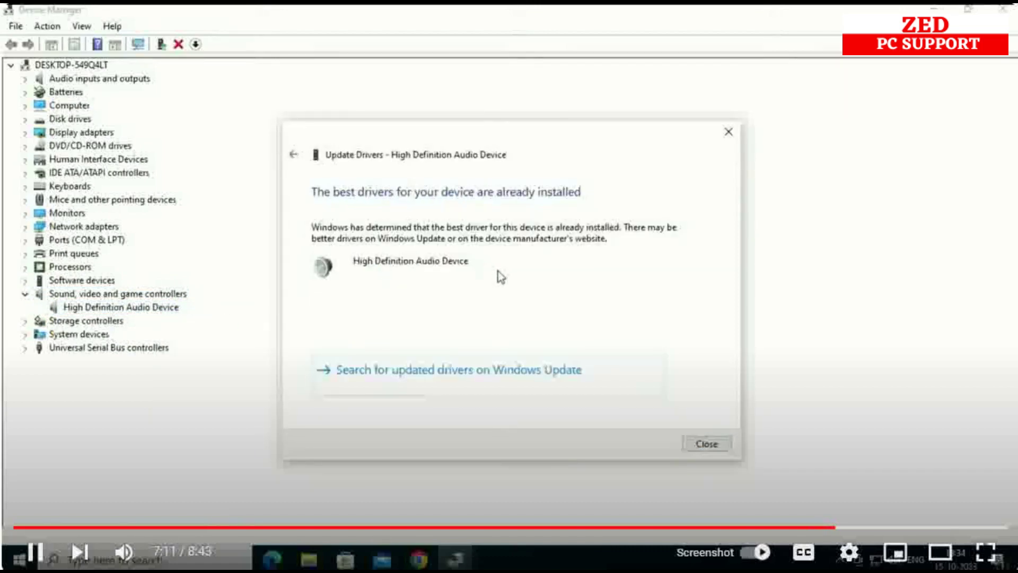
click(710, 441)
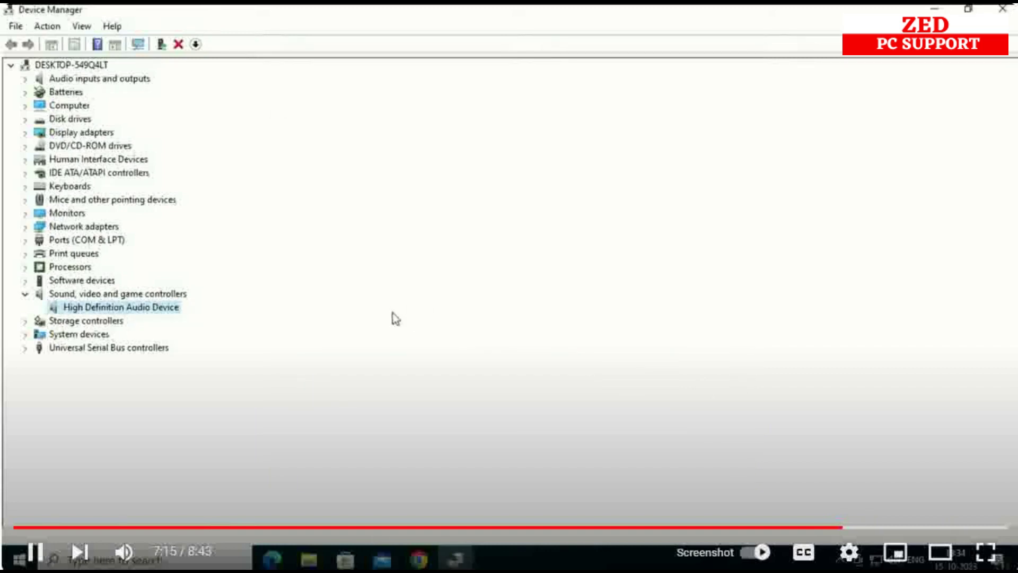
Uninstall the High Definition Audio Device from the system and close Device Manager.
right_click(137, 310)
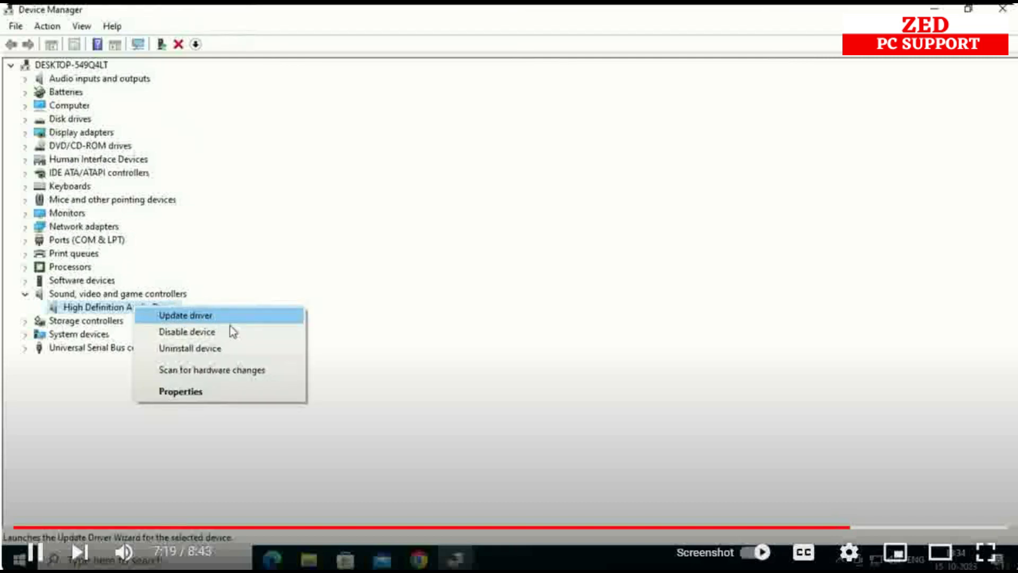
click(219, 350)
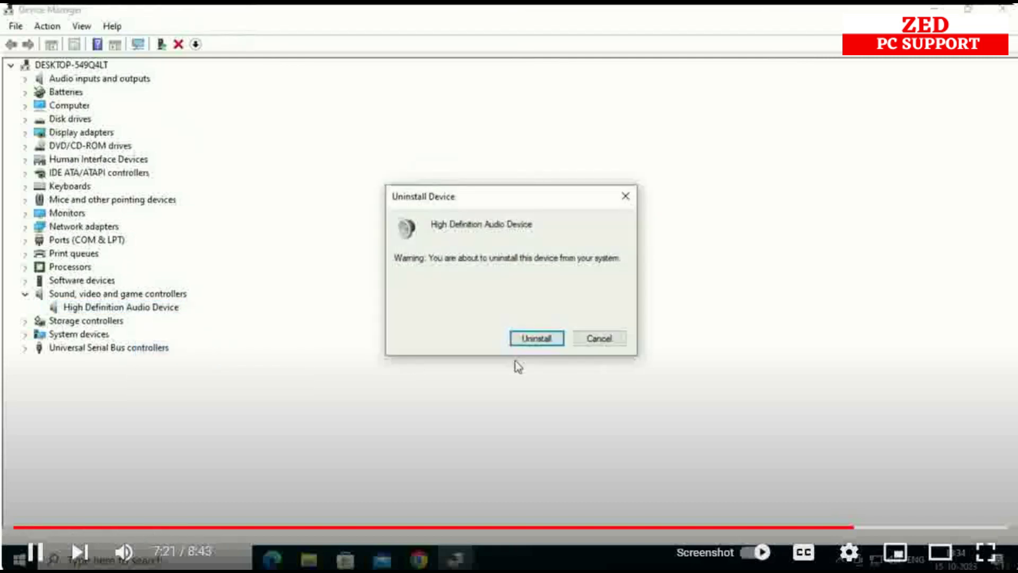
click(534, 339)
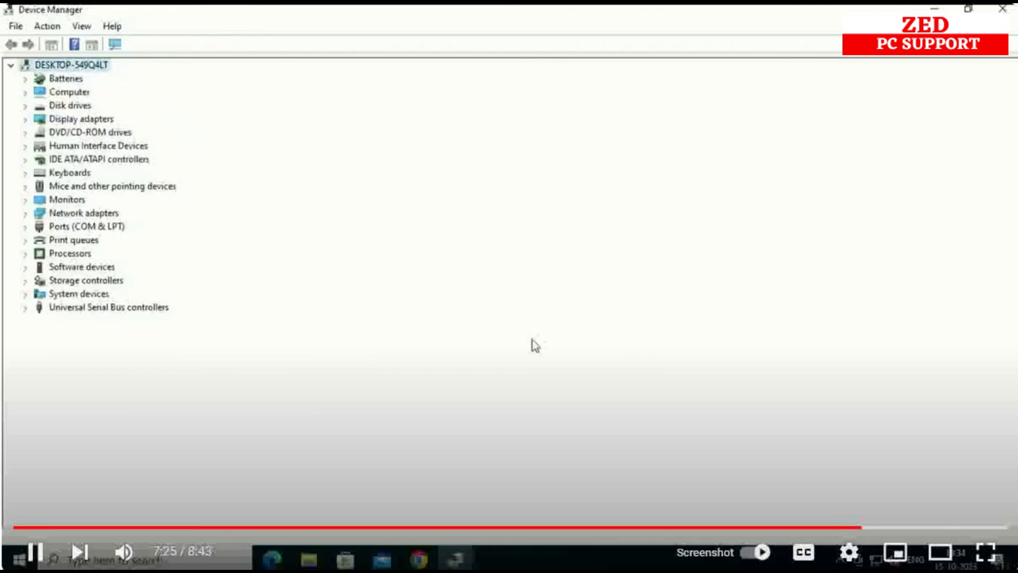
click(1003, 9)
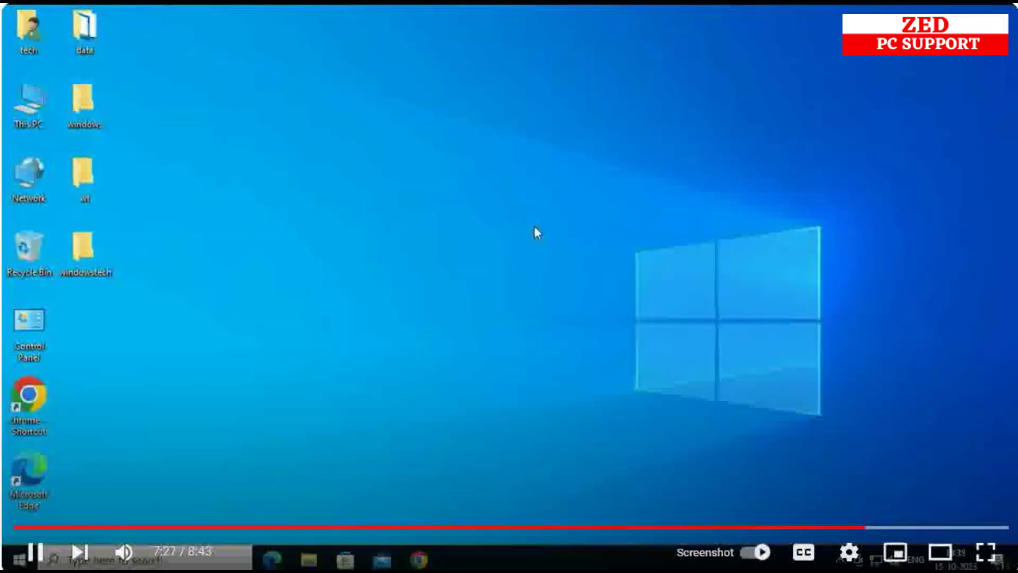